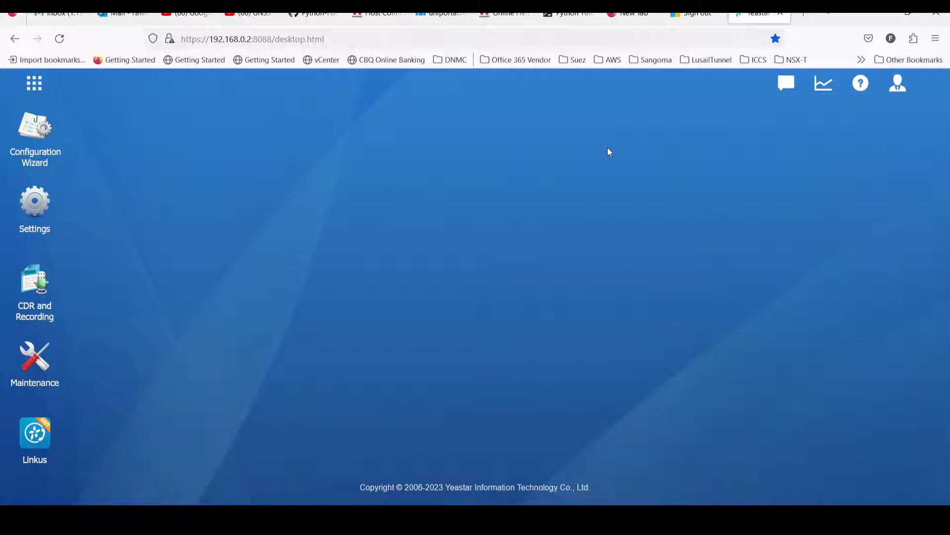
Open the network settings and keep the network mode set to Dual
{"action": "left_click", "coordinate": [36, 210]}
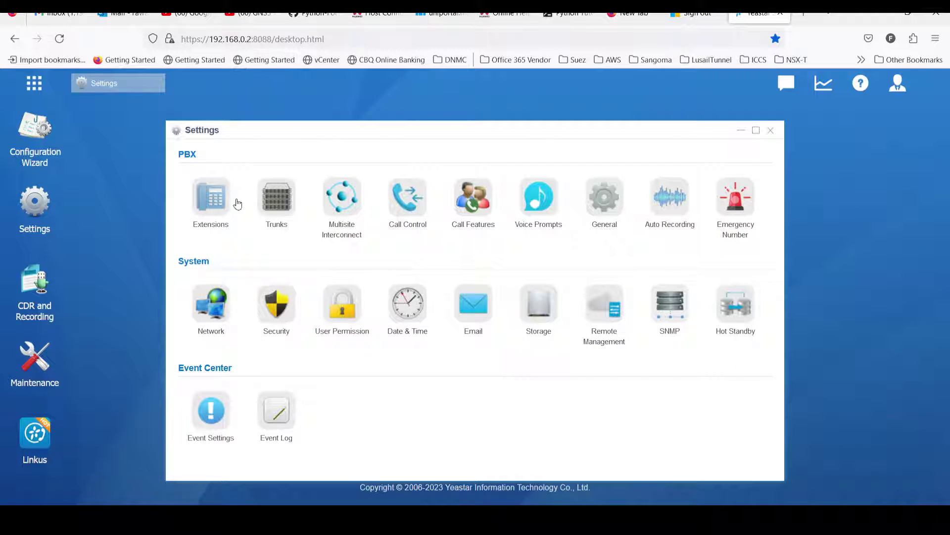
{"action": "left_click", "coordinate": [214, 307]}
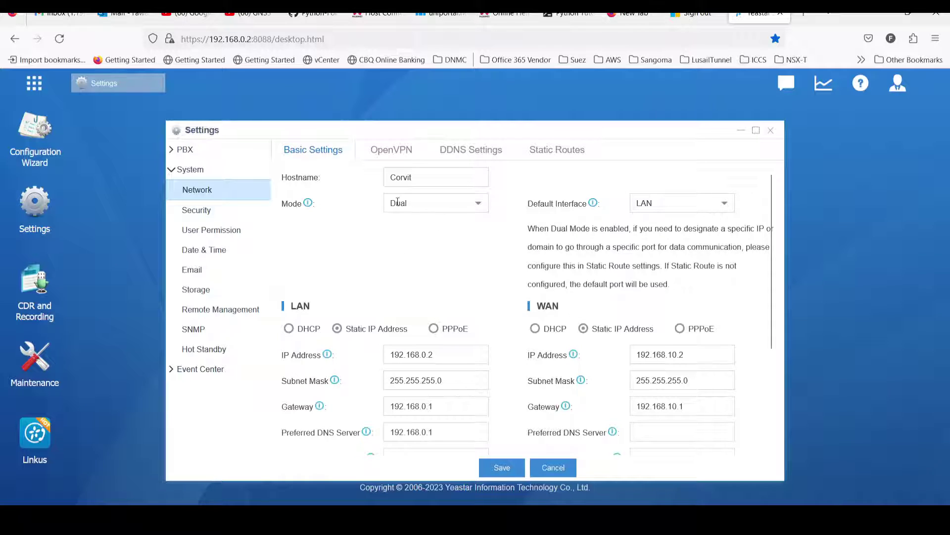
{"action": "left_click", "coordinate": [481, 209]}
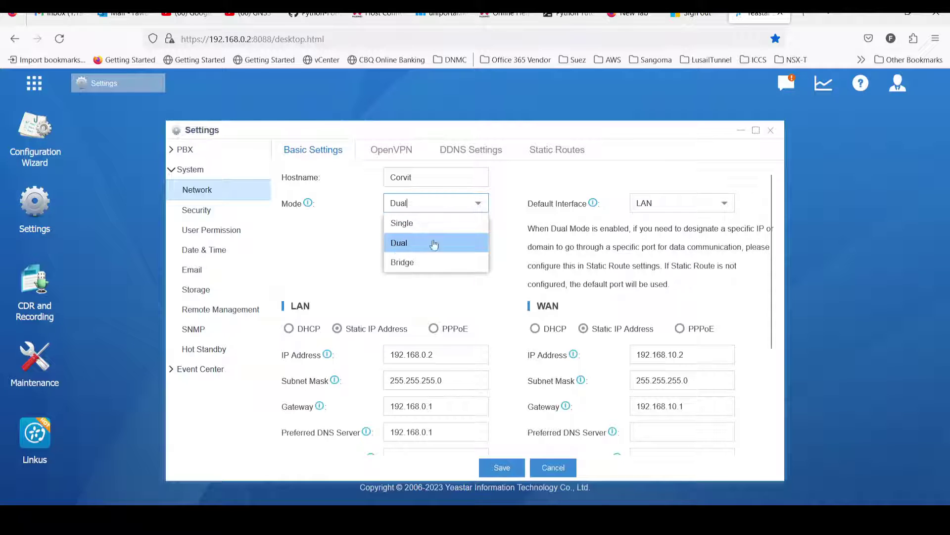
{"action": "left_click", "coordinate": [502, 211]}
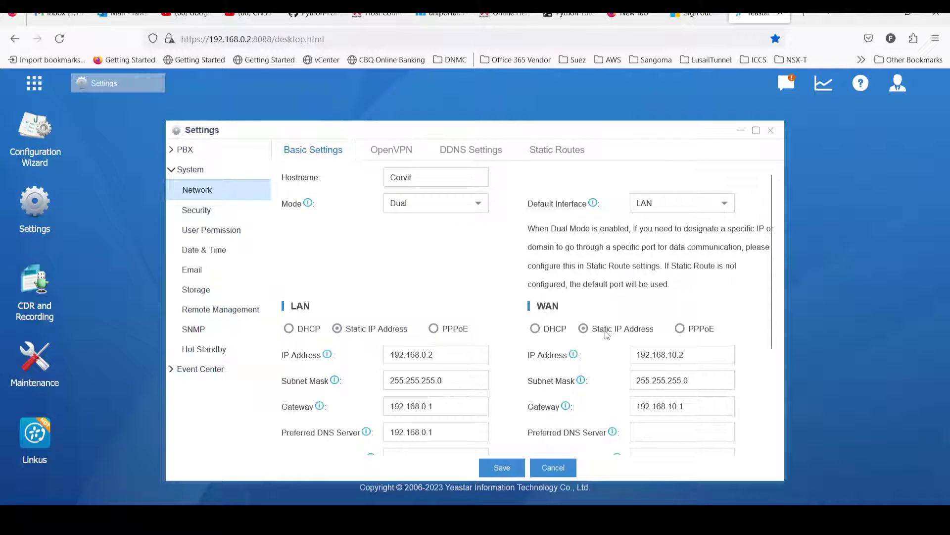
Check the WAN gateway 192.168.10.1 and the connection diagram, then reopen Settings
{"action": "scroll", "coordinate": [643, 362], "scroll_direction": "down", "scroll_amount": 3}
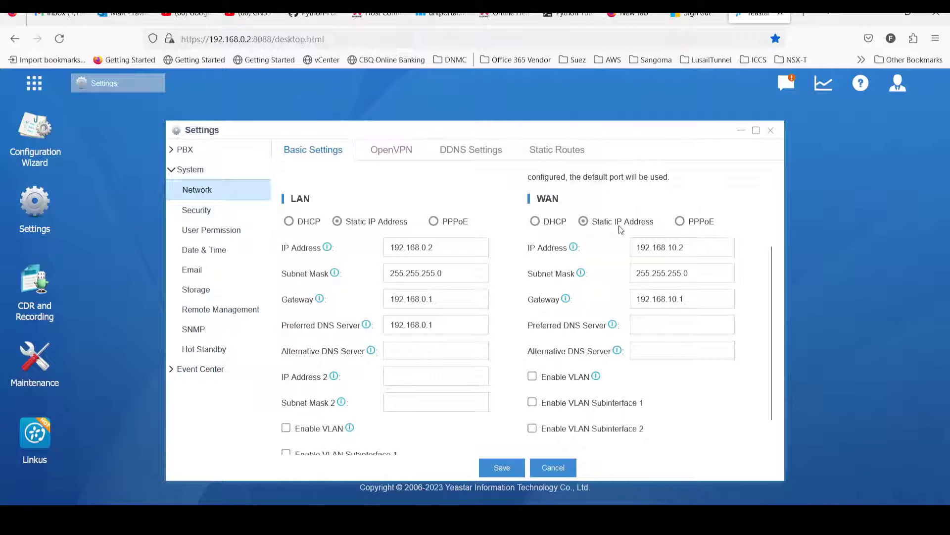
{"action": "triple_click", "coordinate": [690, 302]}
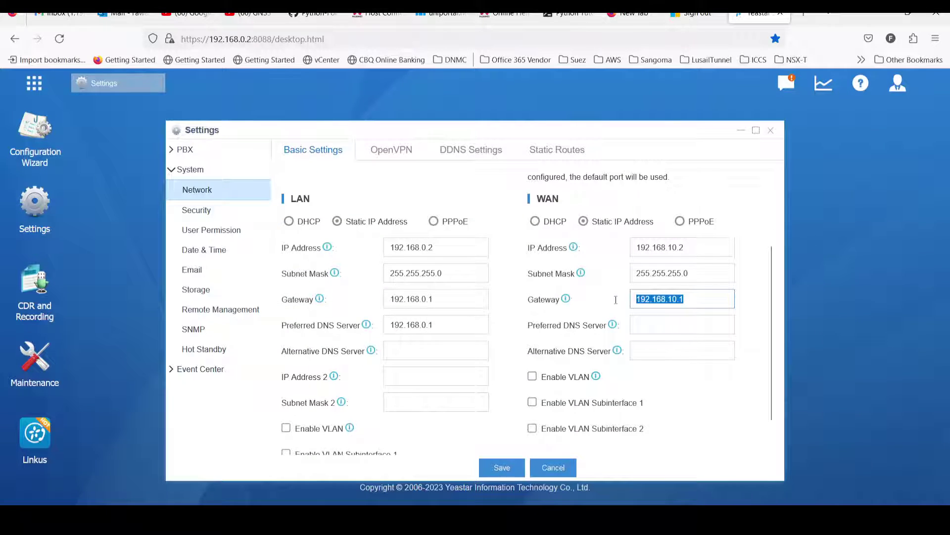
{"action": "left_click", "coordinate": [837, 460]}
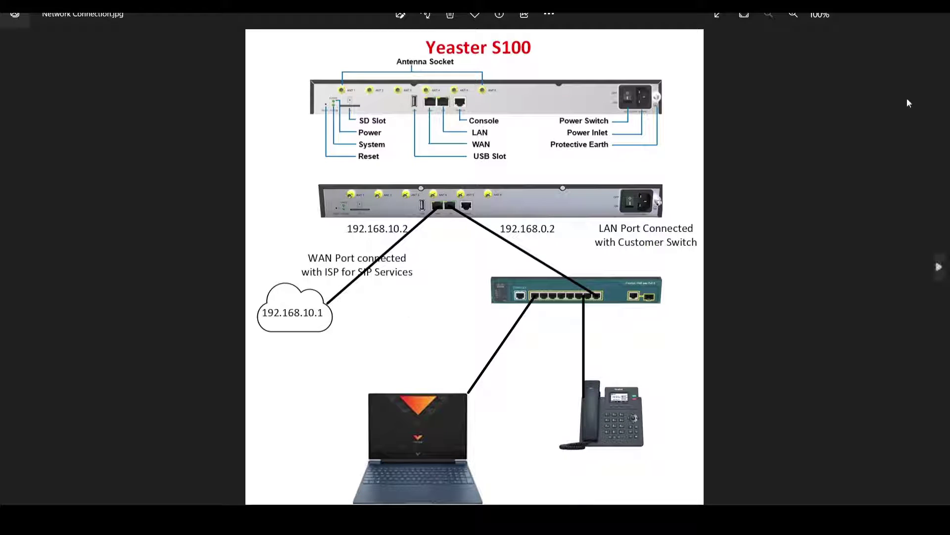
{"action": "left_click", "coordinate": [875, 13]}
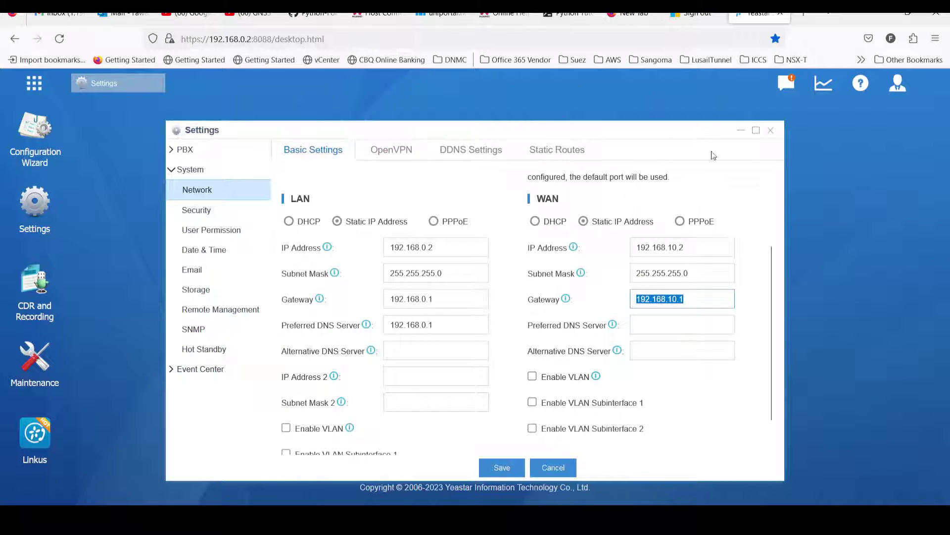
{"action": "left_click", "coordinate": [771, 130]}
{"action": "left_click", "coordinate": [35, 206]}
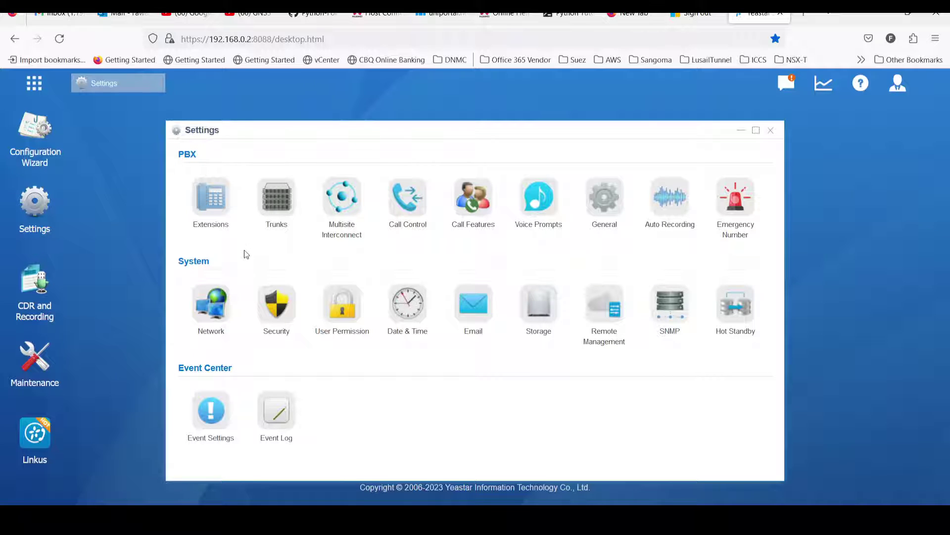
Bulk-add five SIP extensions starting at 103, creating extensions 103 through 107
{"action": "left_click", "coordinate": [209, 208]}
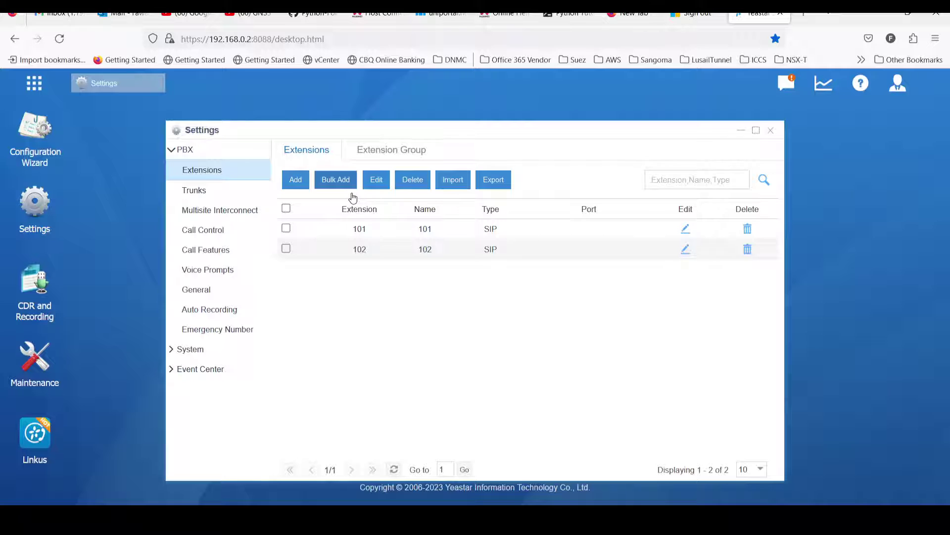
{"action": "left_click", "coordinate": [337, 184]}
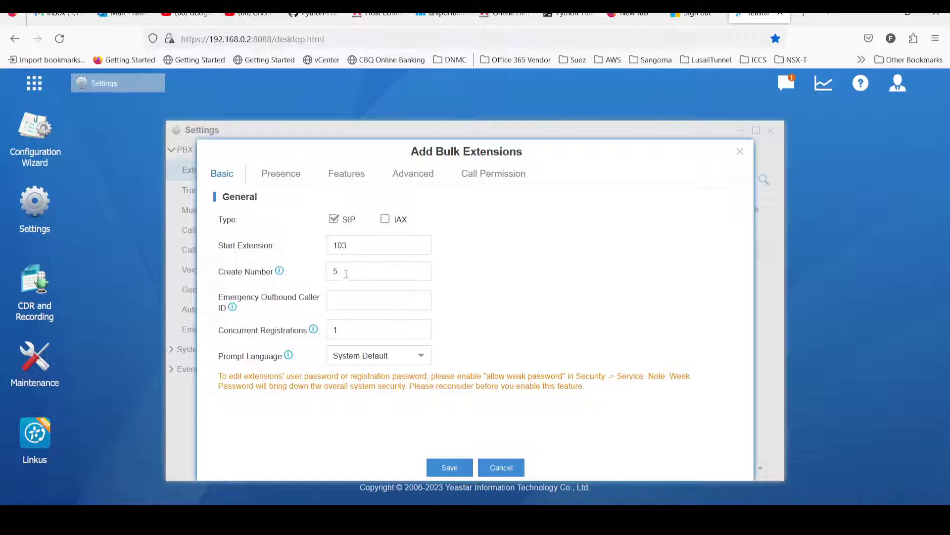
{"action": "left_click_drag", "start_coordinate": [346, 274], "coordinate": [323, 270]}
{"action": "left_click", "coordinate": [449, 467]}
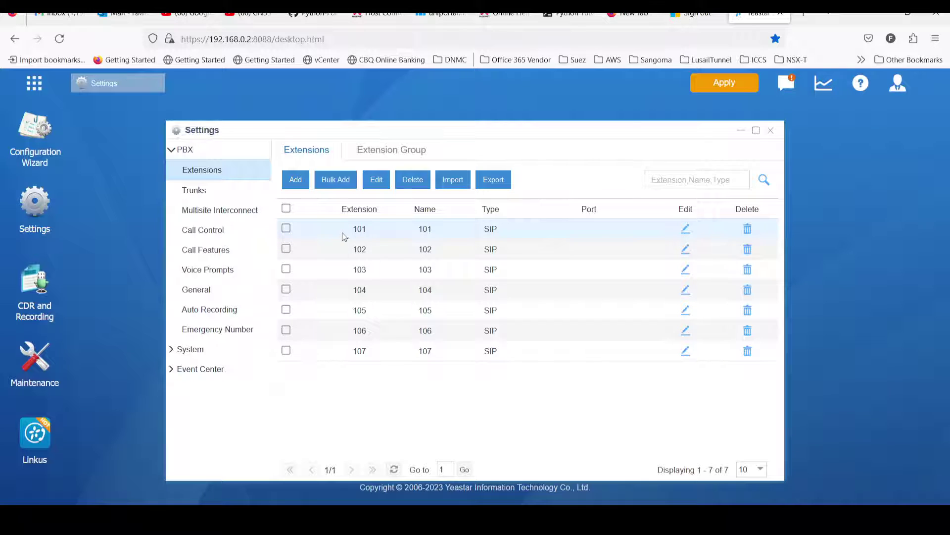
Create and save the extension group 'All Extensions' with members 101 to 107
{"action": "left_click", "coordinate": [384, 155]}
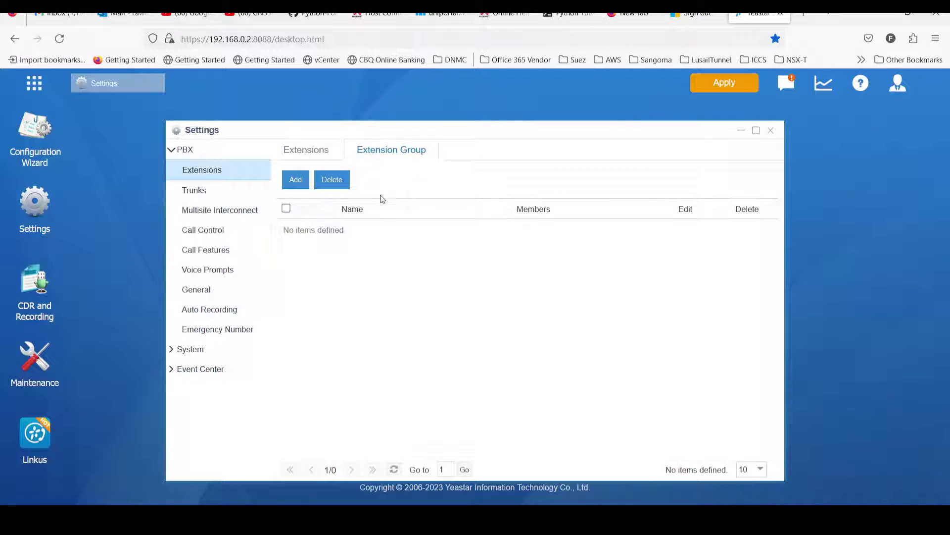
{"action": "left_click", "coordinate": [296, 180]}
{"action": "left_click", "coordinate": [359, 179]}
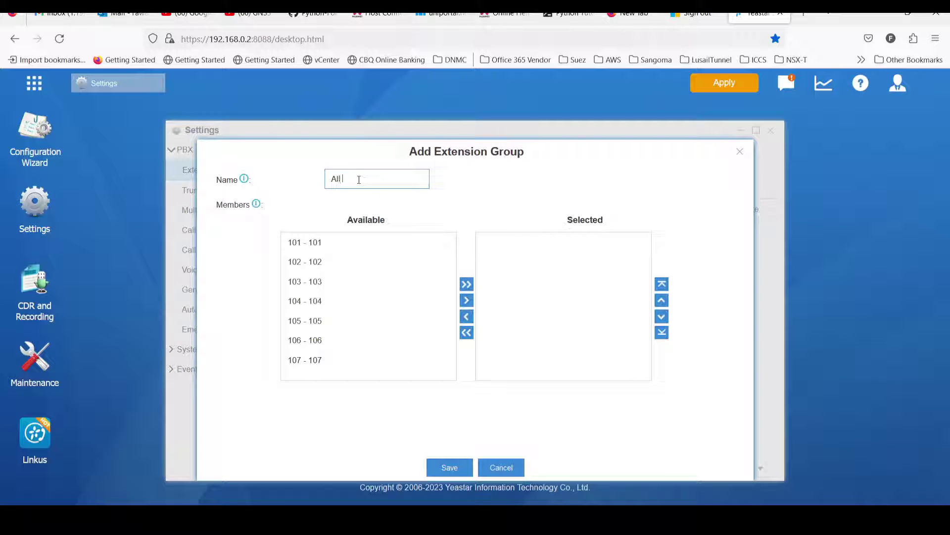
{"action": "type", "text": "All Extensions"}
{"action": "left_click", "coordinate": [463, 285]}
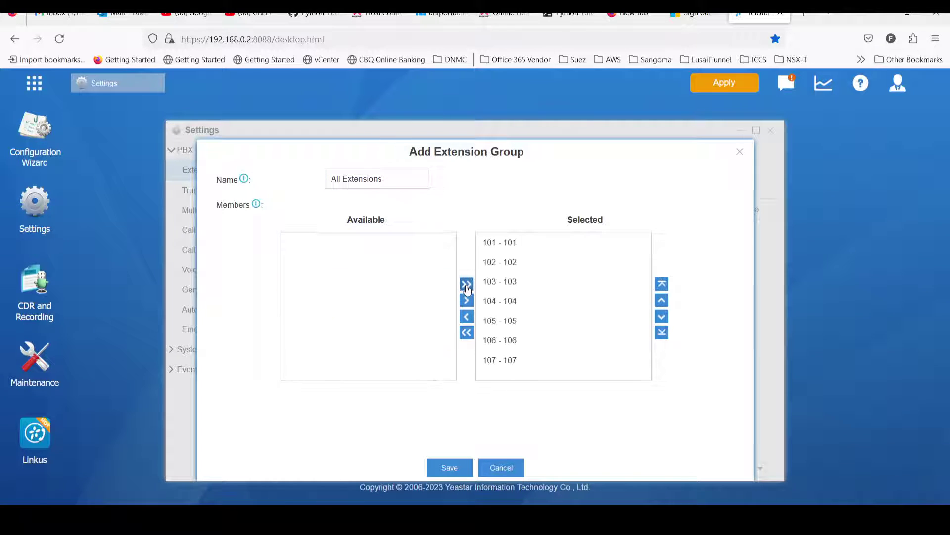
{"action": "left_click", "coordinate": [444, 469]}
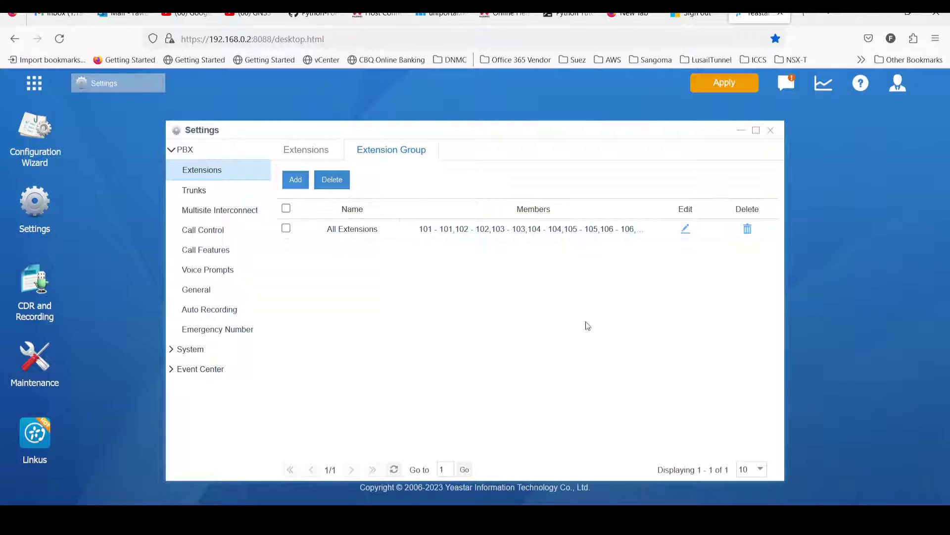
{"action": "left_click", "coordinate": [311, 157]}
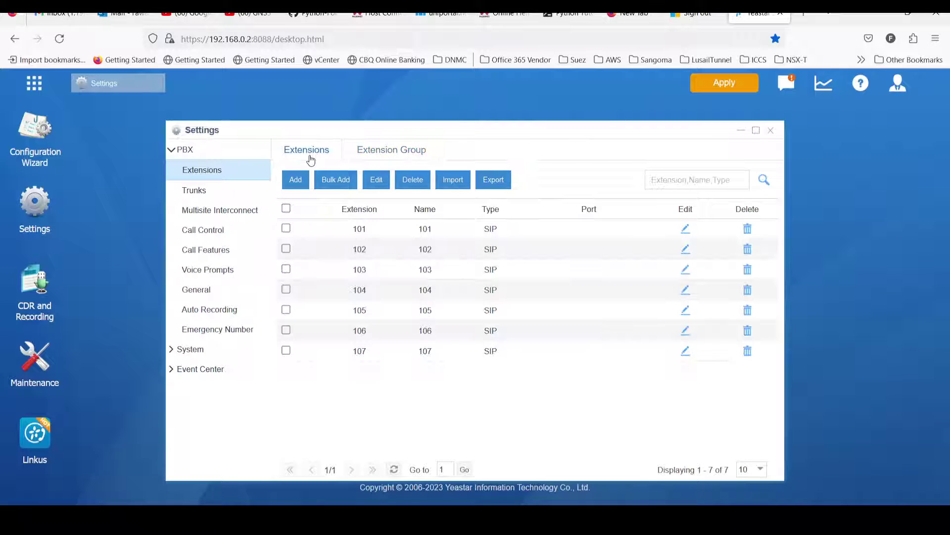
Open extension 101 and browse its Presence, Features and Basic settings tabs
{"action": "left_click", "coordinate": [686, 229]}
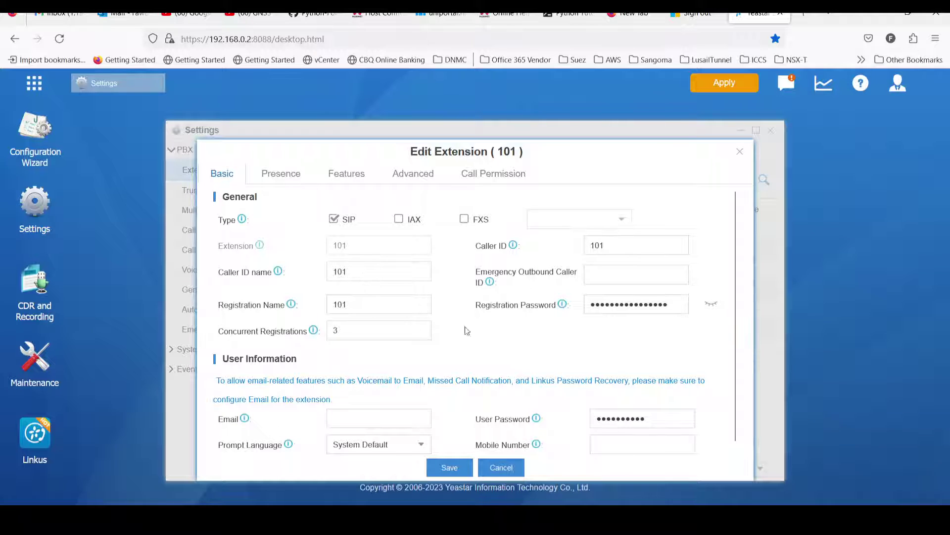
{"action": "left_click", "coordinate": [277, 177]}
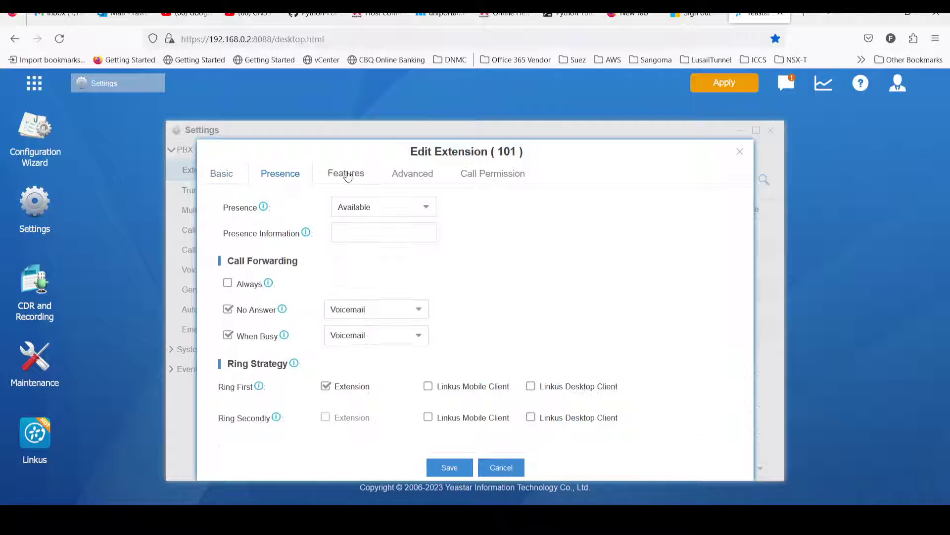
{"action": "left_click", "coordinate": [346, 174]}
{"action": "left_click", "coordinate": [234, 181]}
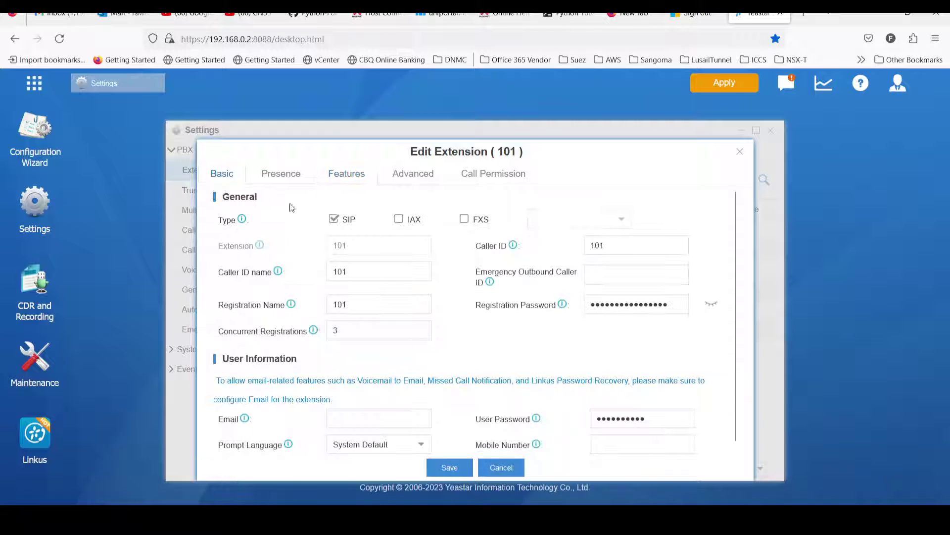
{"action": "scroll", "coordinate": [569, 361], "scroll_direction": "down", "scroll_amount": 1}
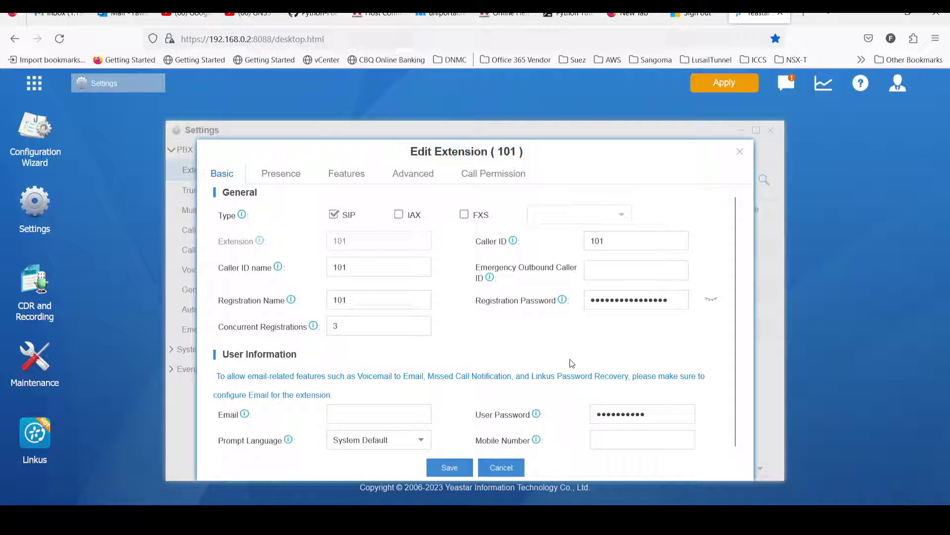
Reveal and hide extension 101's registration password, cancel unchanged, and close Settings
{"action": "left_click", "coordinate": [710, 301]}
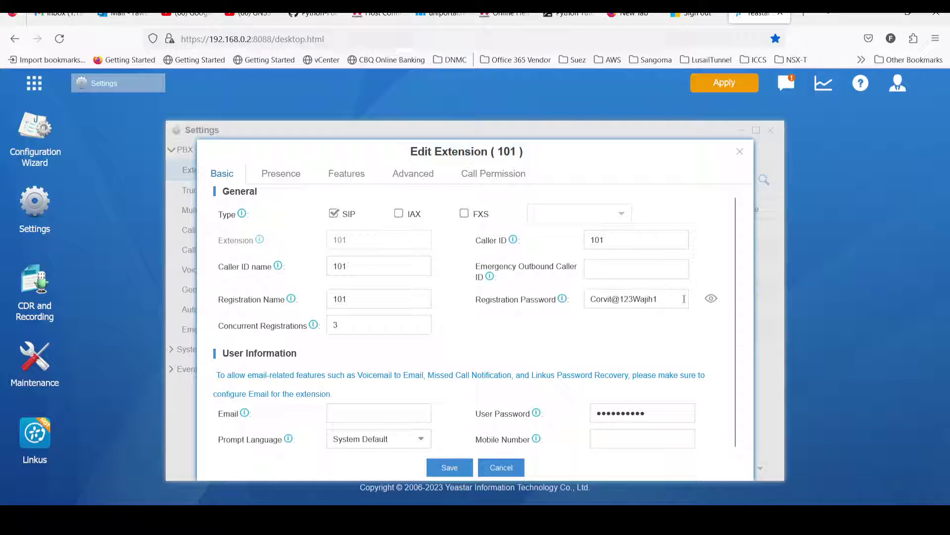
{"action": "left_click", "coordinate": [710, 303]}
{"action": "left_click", "coordinate": [500, 467]}
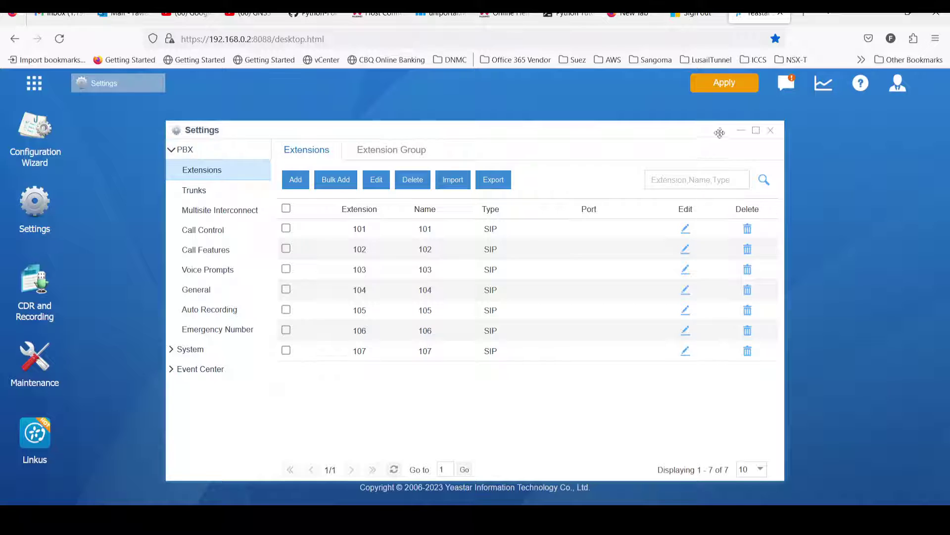
{"action": "left_click", "coordinate": [771, 130]}
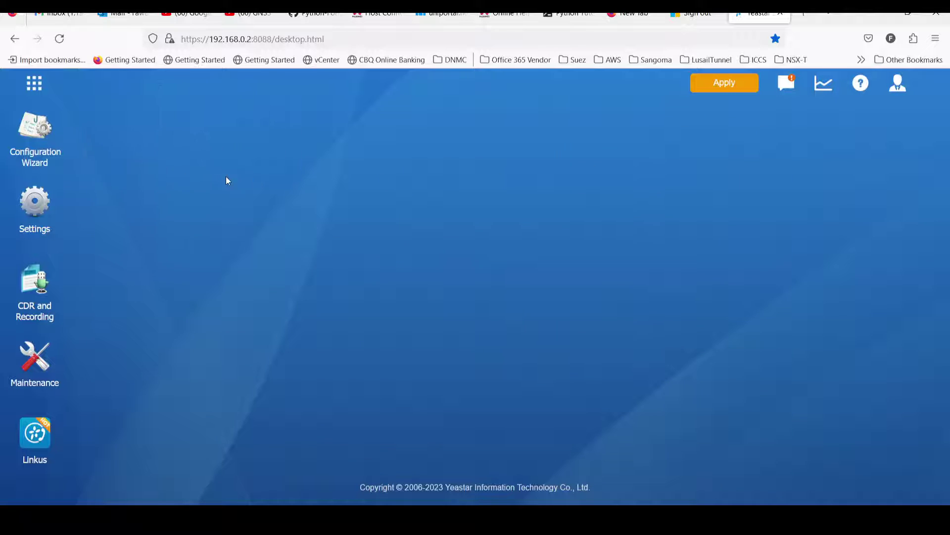
Open the Trunks list in the PBX Settings, briefly checking the network diagram
{"action": "left_click", "coordinate": [35, 202]}
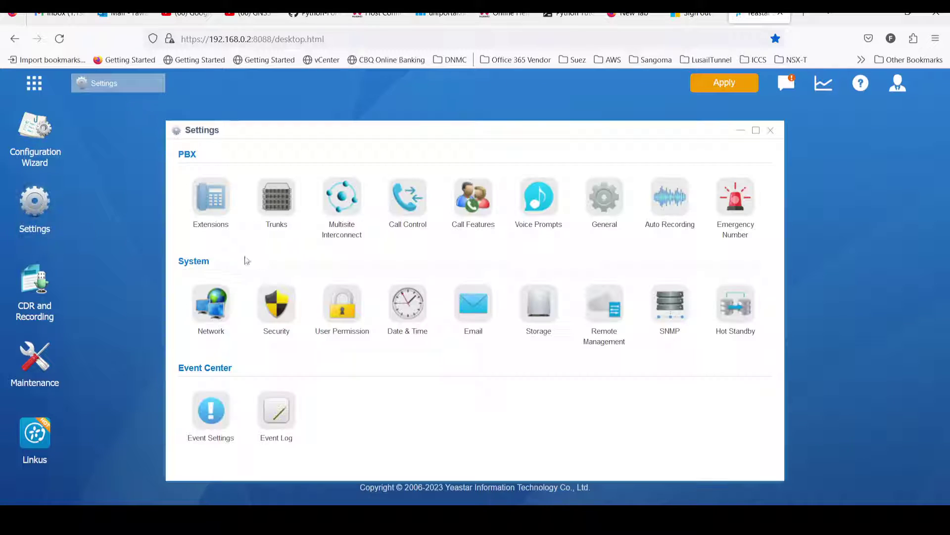
{"action": "left_click", "coordinate": [278, 205]}
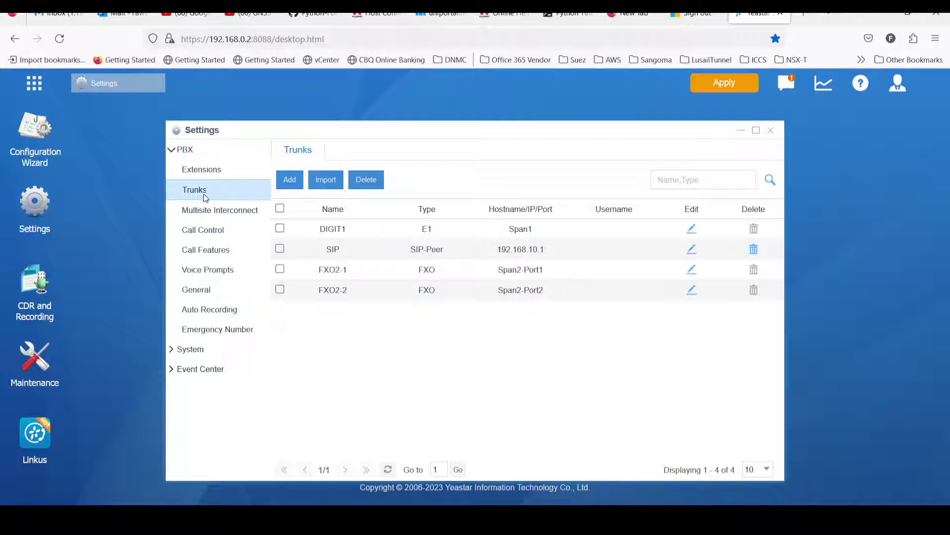
{"action": "key", "text": "alt+Tab"}
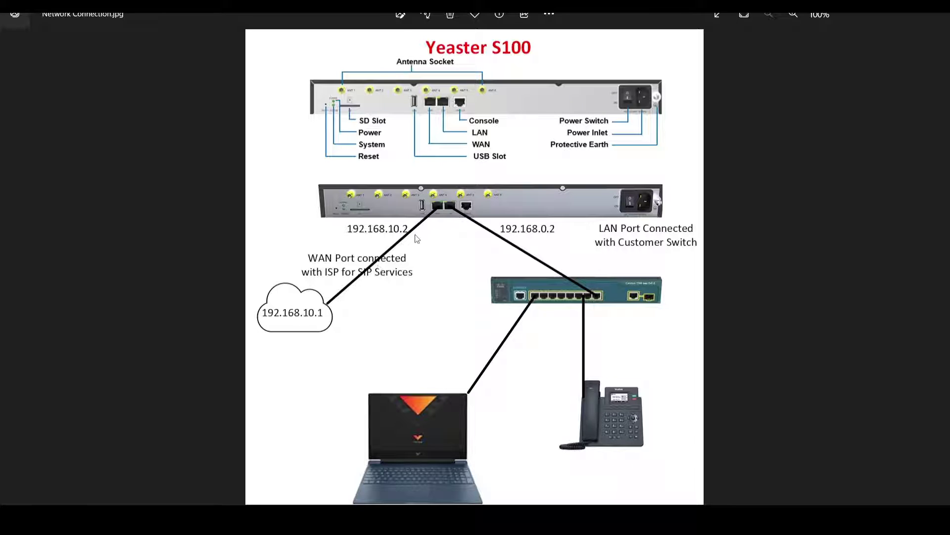
{"action": "left_click", "coordinate": [880, 14]}
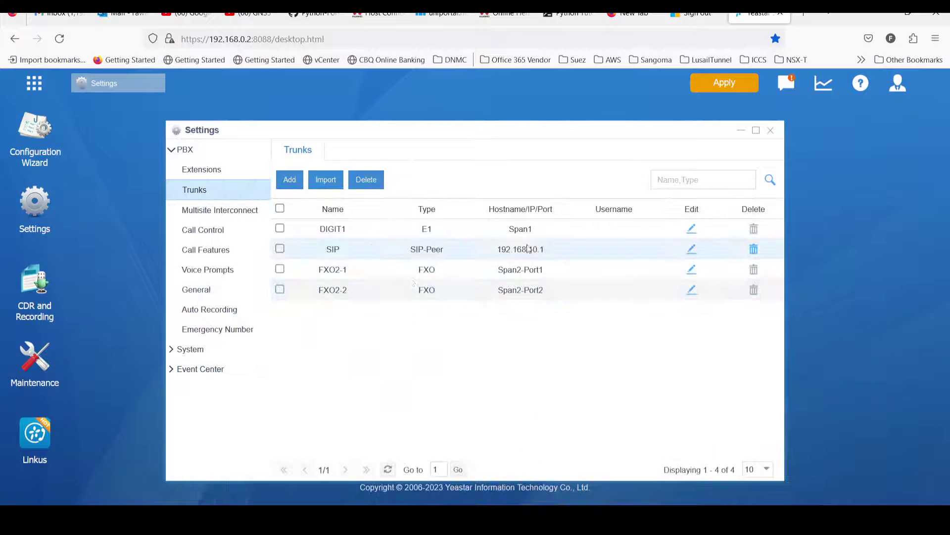
Edit the SIP trunk, review host 192.168.10.1, its domain and port 5060, then view codecs
{"action": "left_click", "coordinate": [280, 249]}
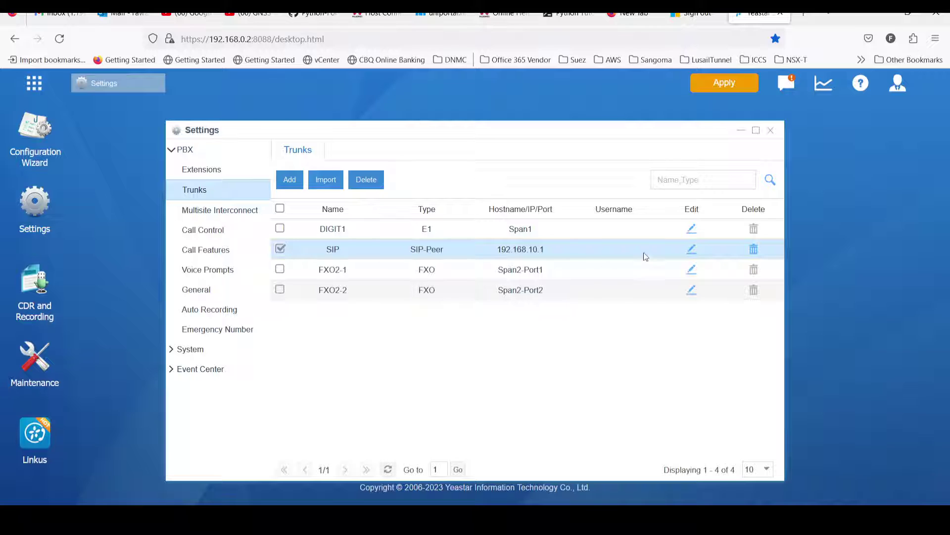
{"action": "left_click", "coordinate": [691, 249]}
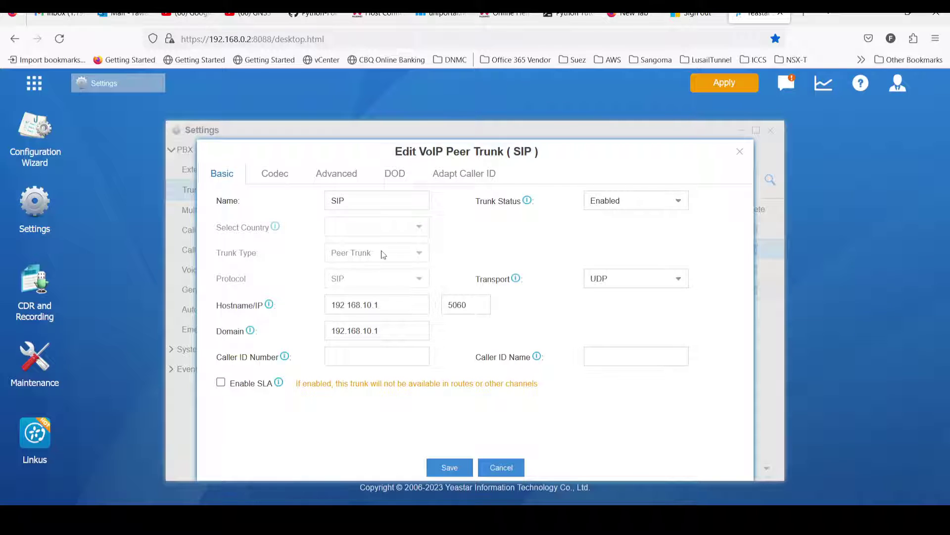
{"action": "left_click_drag", "start_coordinate": [391, 306], "coordinate": [326, 309]}
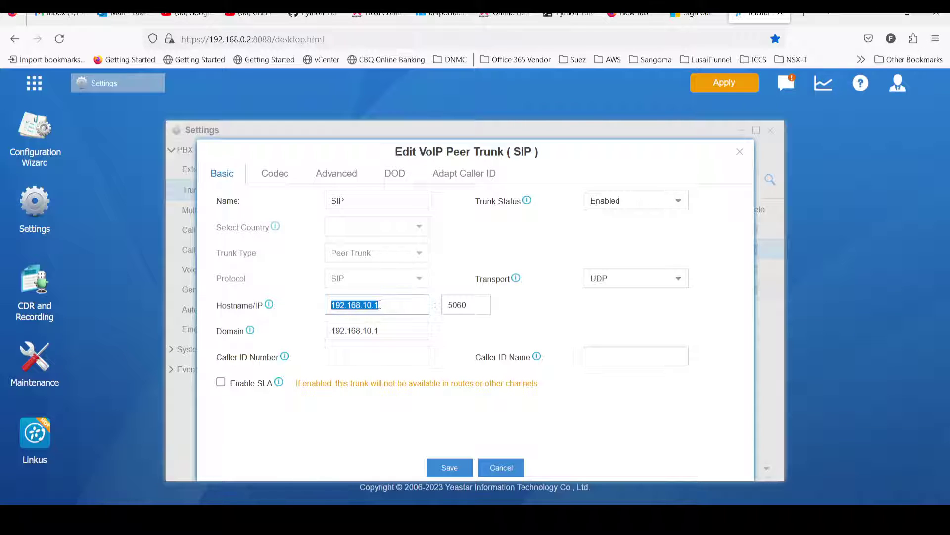
{"action": "left_click_drag", "start_coordinate": [388, 331], "coordinate": [297, 329]}
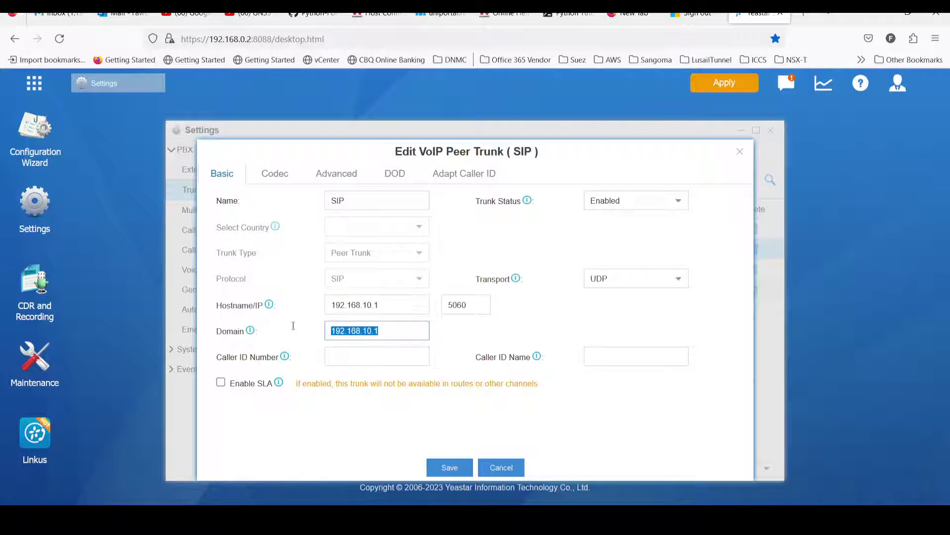
{"action": "left_click_drag", "start_coordinate": [480, 308], "coordinate": [425, 305]}
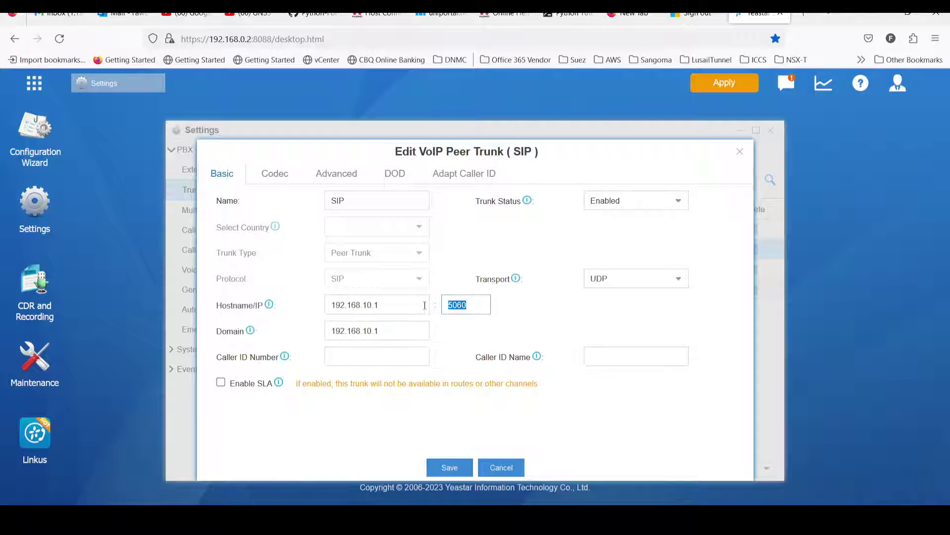
{"action": "left_click", "coordinate": [529, 313]}
{"action": "left_click", "coordinate": [283, 176]}
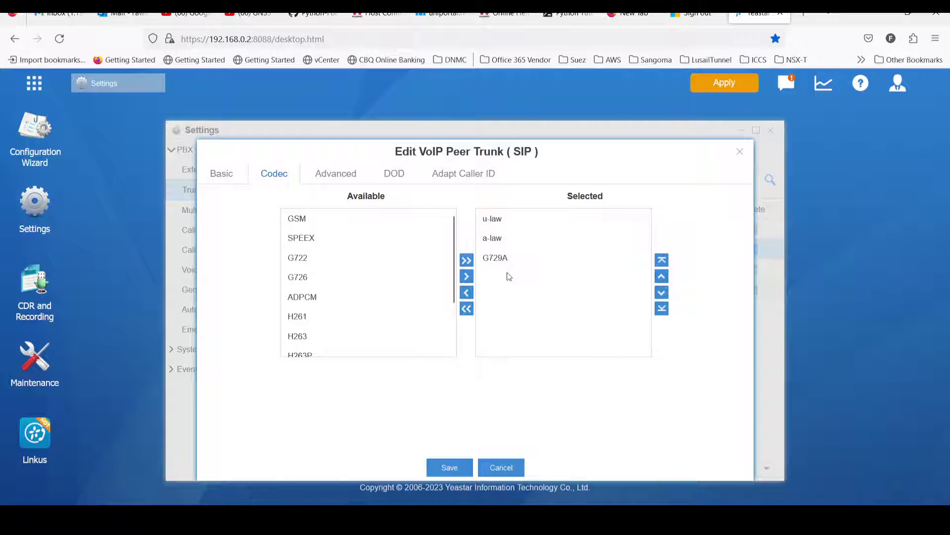
Browse the SIP trunk's Advanced, DOD and Adapt Caller ID tabs
{"action": "left_click", "coordinate": [324, 177]}
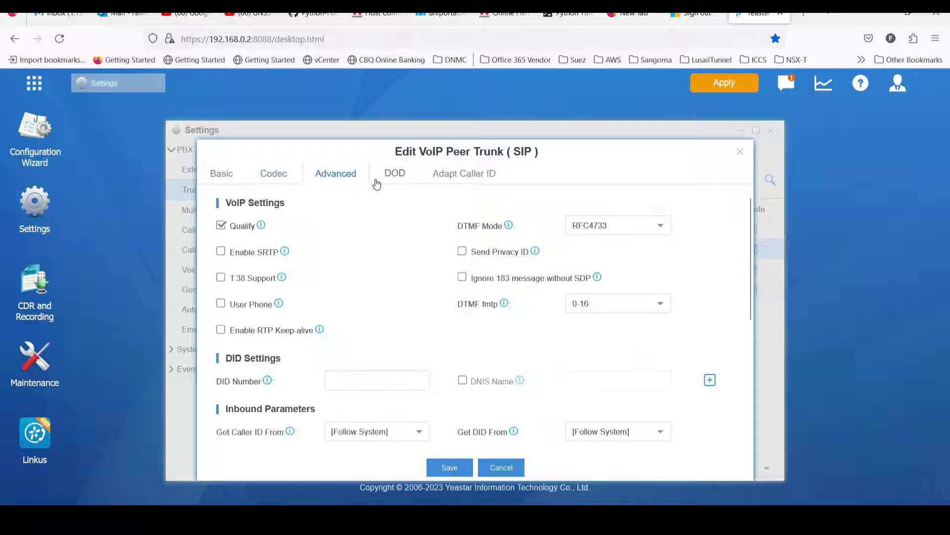
{"action": "left_click", "coordinate": [391, 179]}
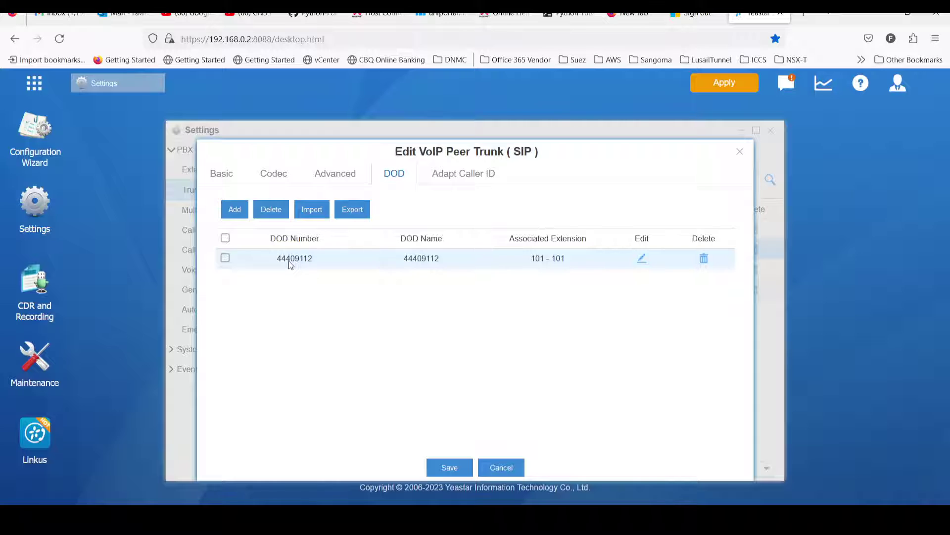
{"action": "left_click", "coordinate": [471, 179]}
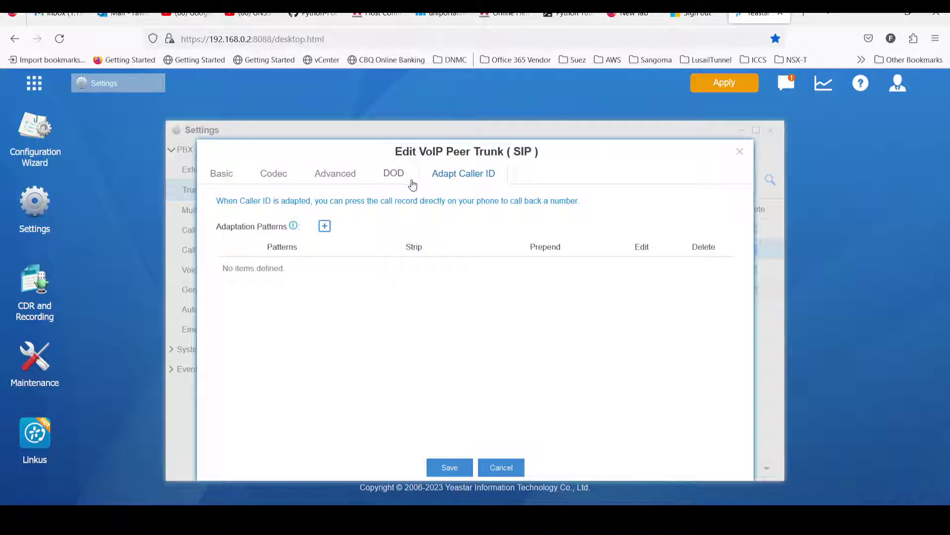
{"action": "left_click", "coordinate": [394, 174]}
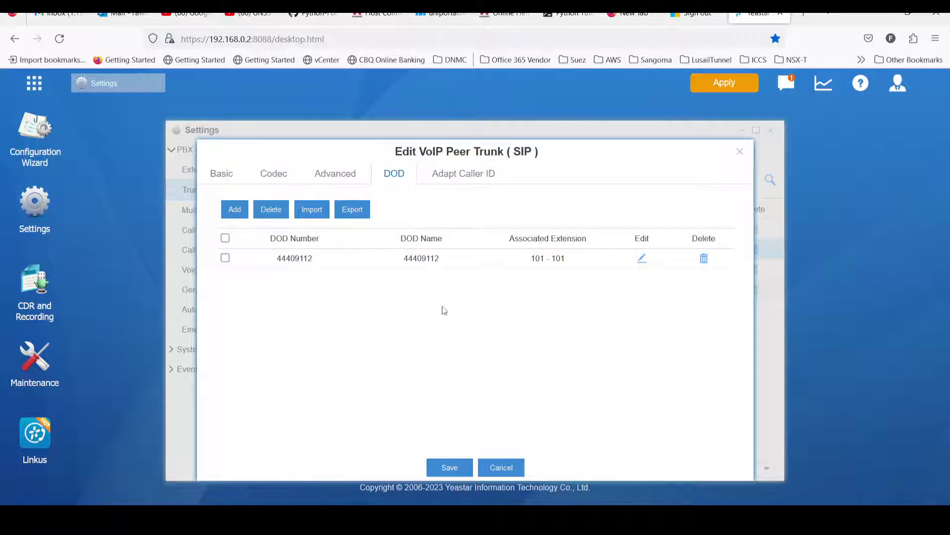
Set DOD number 44409112's associated extension to 101, confirm, and save the trunk
{"action": "left_click", "coordinate": [642, 257]}
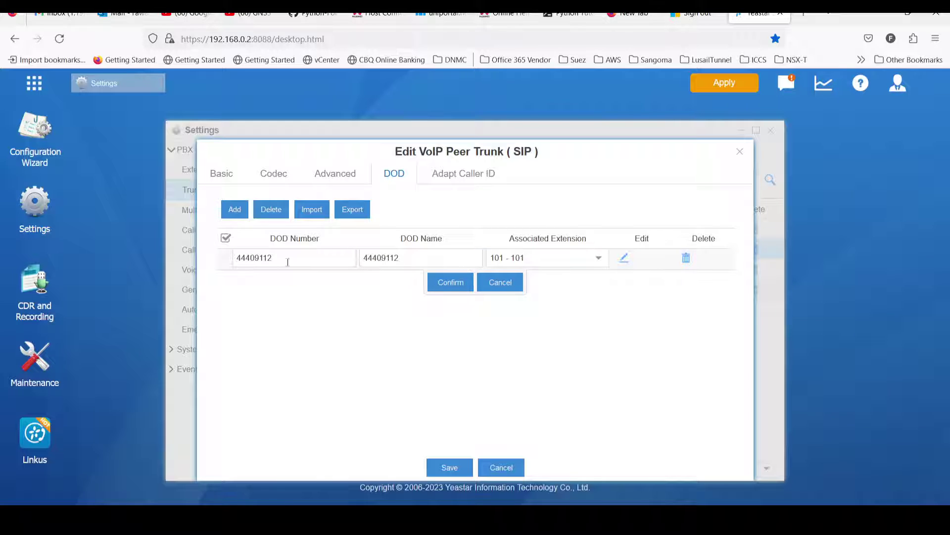
{"action": "left_click_drag", "start_coordinate": [282, 258], "coordinate": [197, 258]}
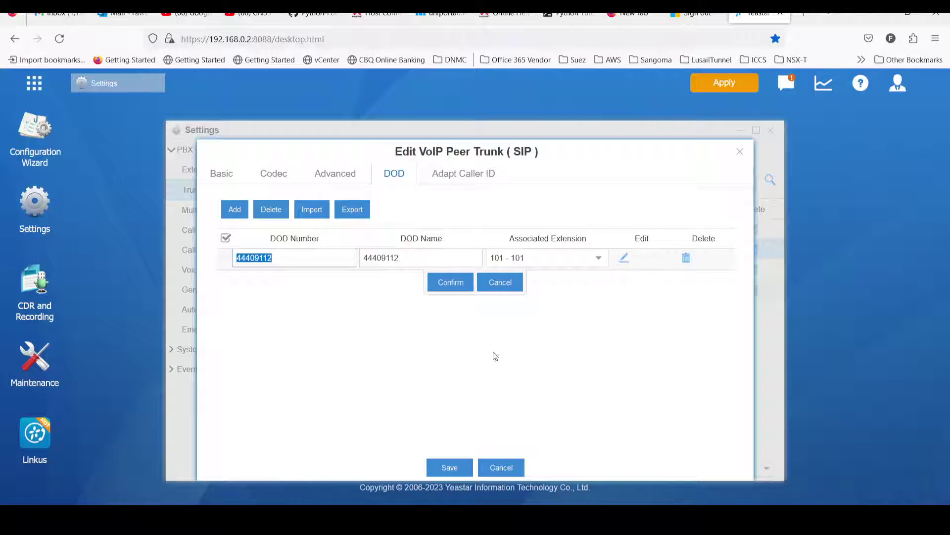
{"action": "left_click", "coordinate": [599, 259]}
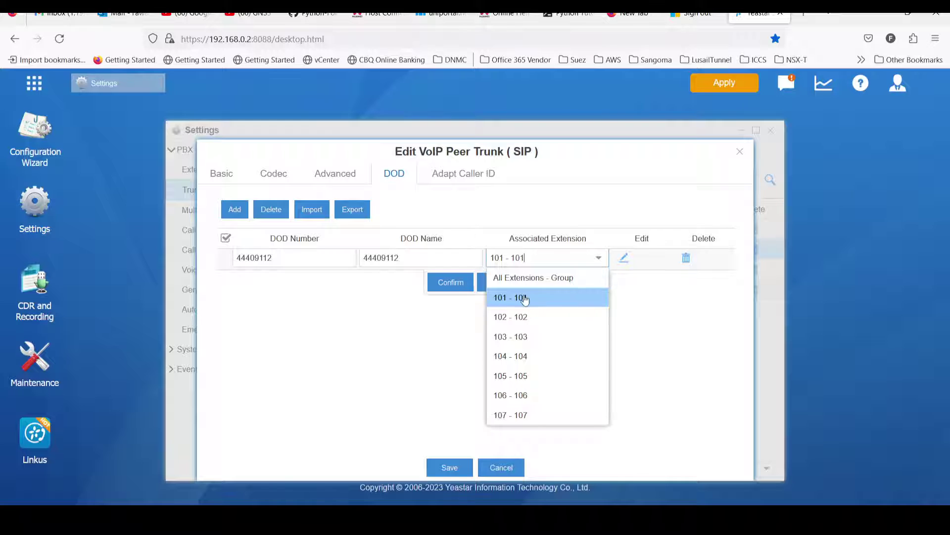
{"action": "left_click", "coordinate": [534, 277]}
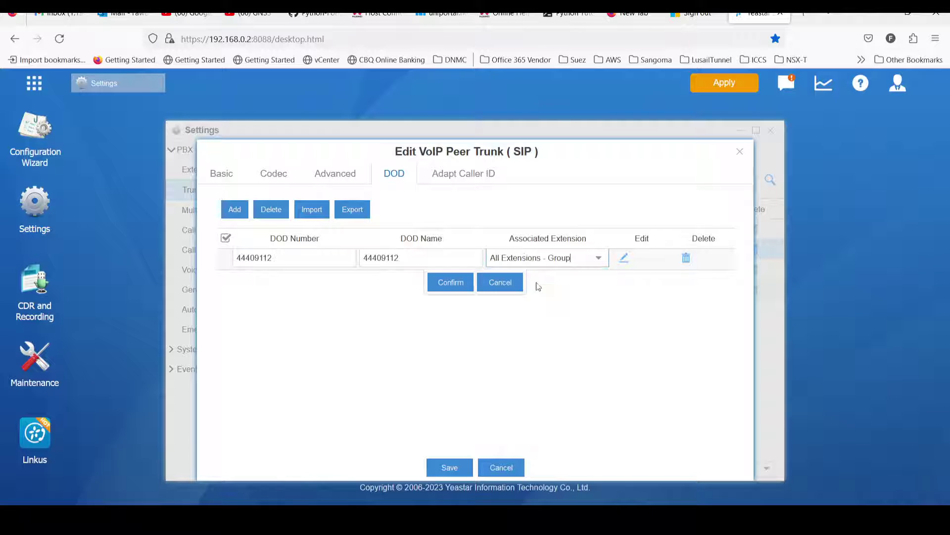
{"action": "left_click", "coordinate": [598, 259]}
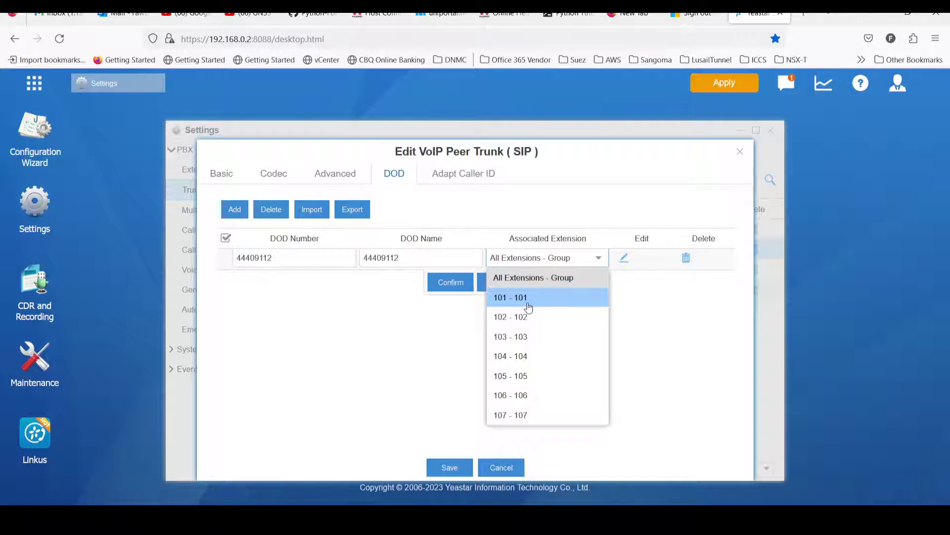
{"action": "left_click", "coordinate": [529, 302]}
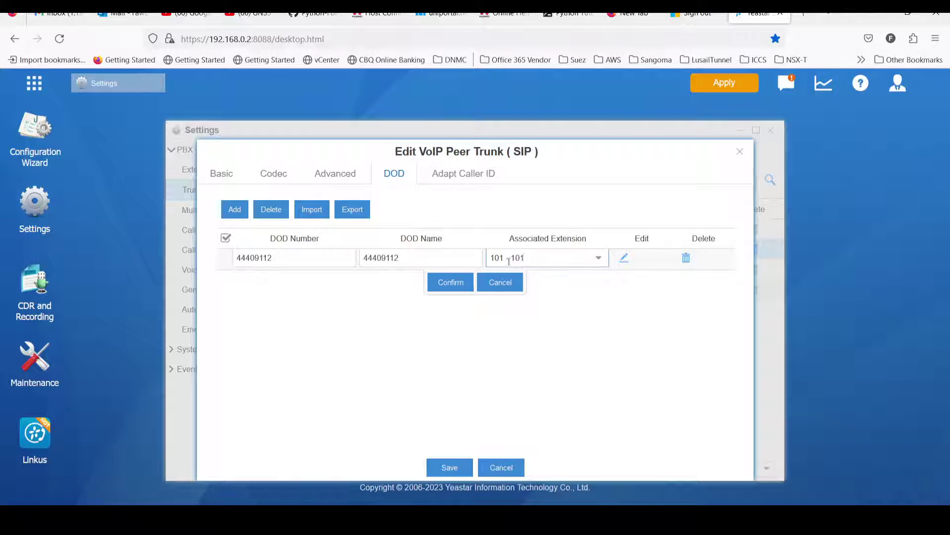
{"action": "left_click", "coordinate": [449, 285]}
{"action": "left_click", "coordinate": [450, 467]}
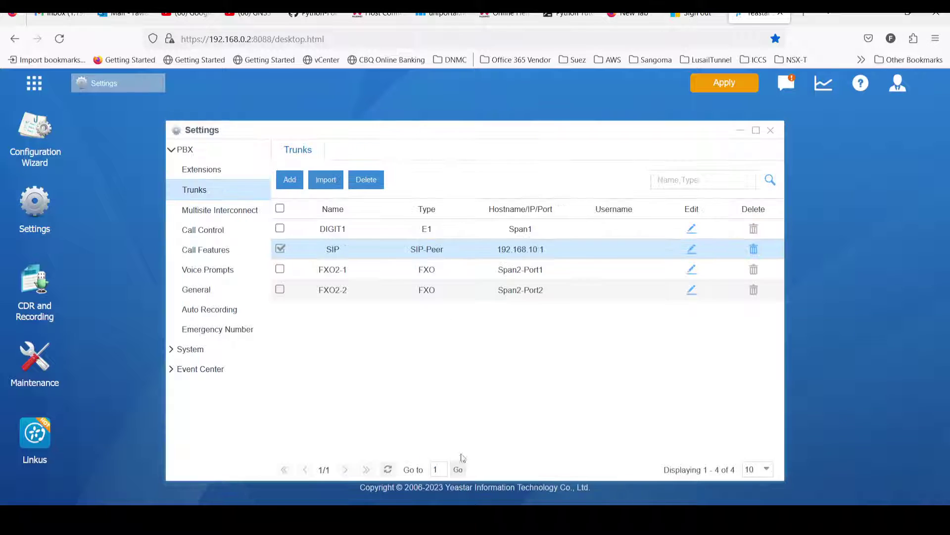
Apply the saved trunk changes to the PBX, then dismiss the Windows Run box
{"action": "left_click", "coordinate": [711, 88]}
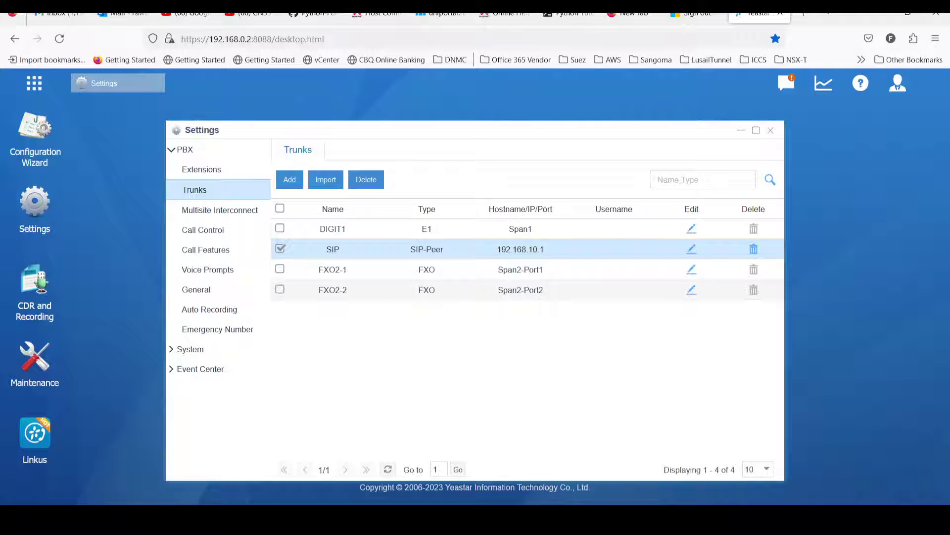
{"action": "key", "text": "super+x"}
{"action": "left_click", "coordinate": [180, 445]}
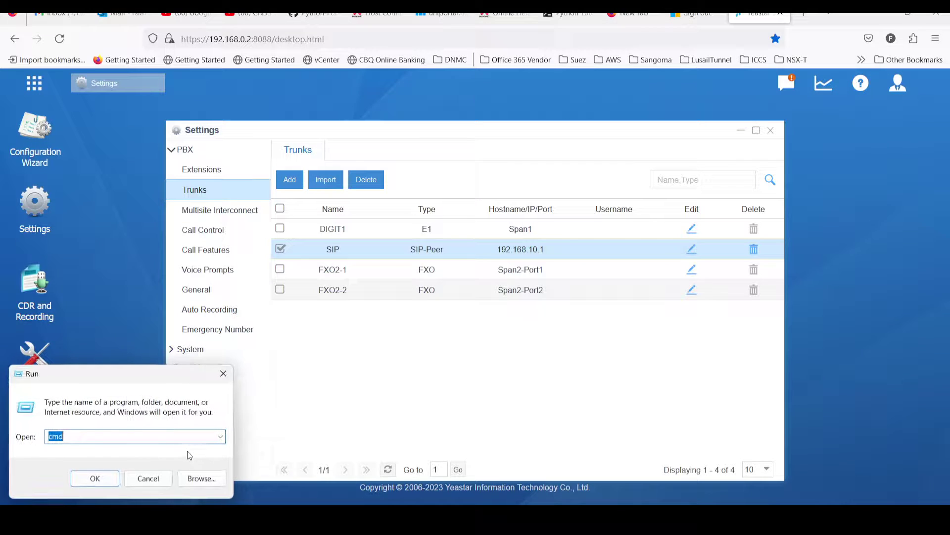
{"action": "key", "text": "ctrl+v"}
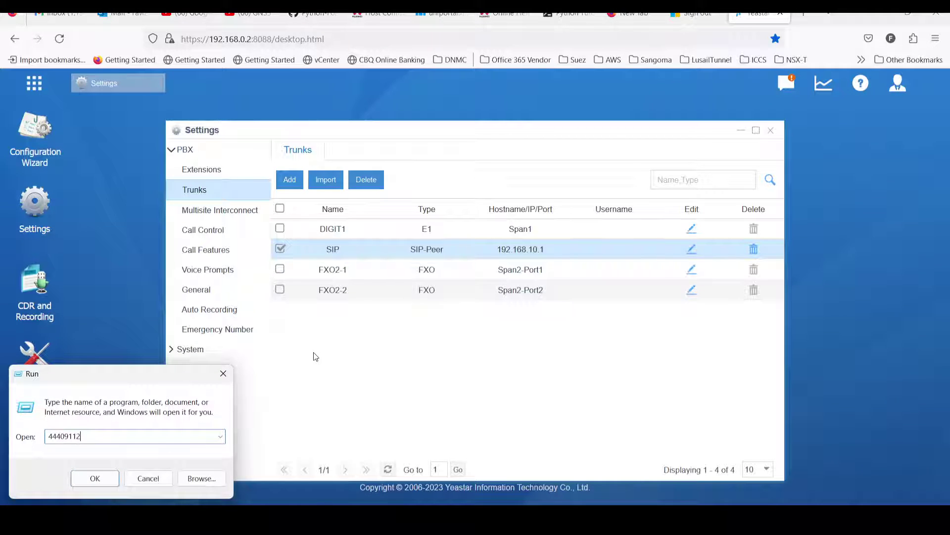
{"action": "key", "text": "Escape"}
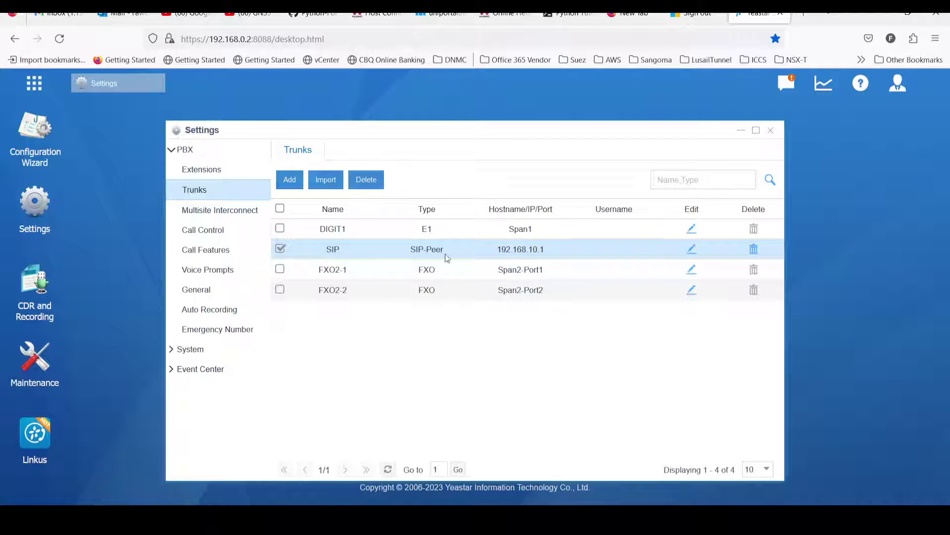
Close the Settings window, reopen it, and close it again
{"action": "left_click", "coordinate": [770, 130]}
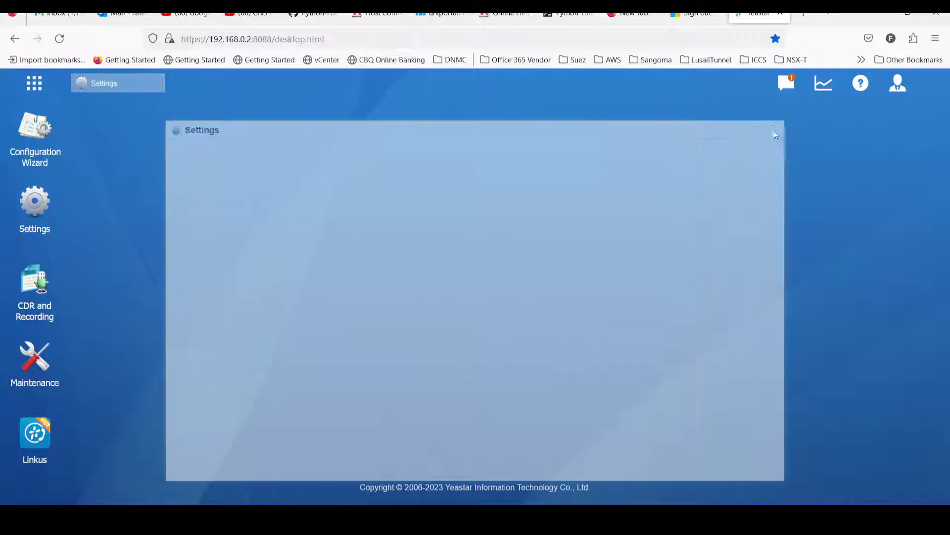
{"action": "left_click", "coordinate": [37, 212]}
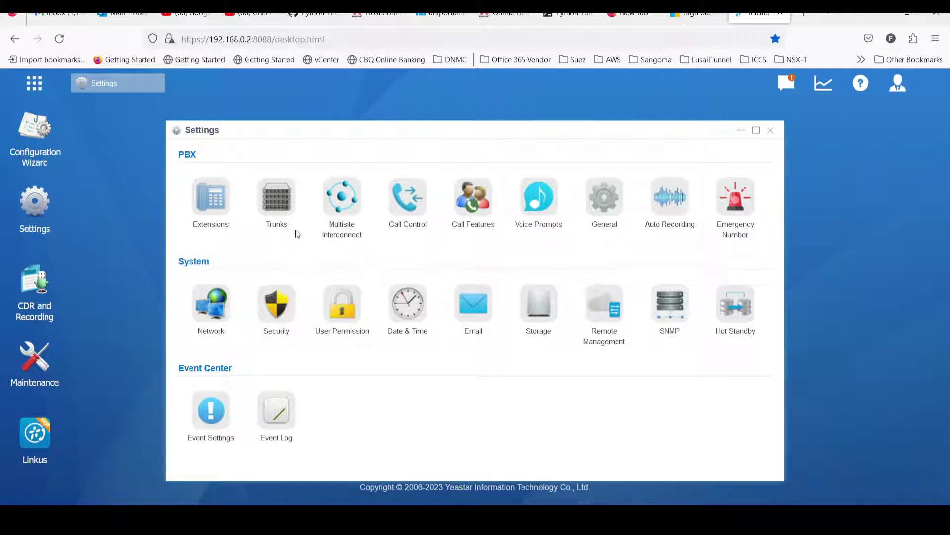
{"action": "left_click", "coordinate": [770, 130]}
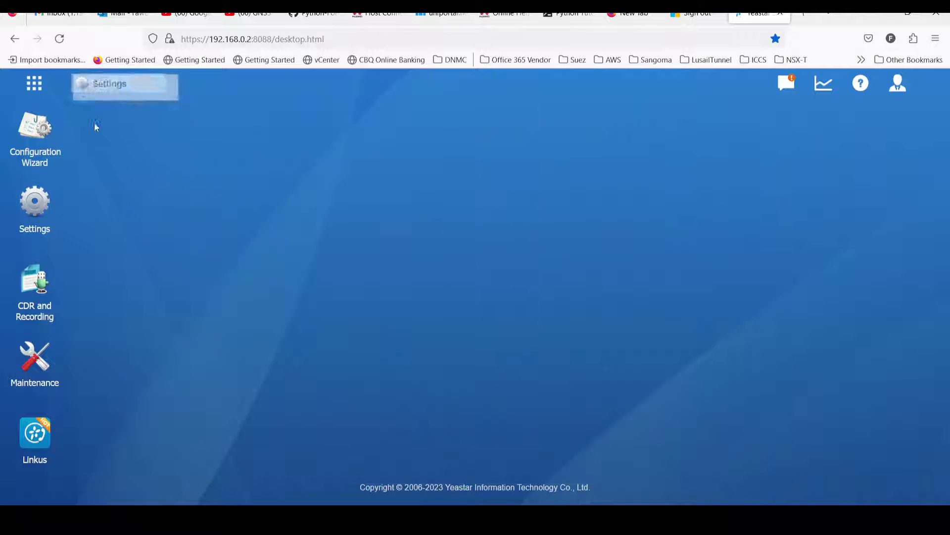
{"action": "left_click", "coordinate": [30, 84]}
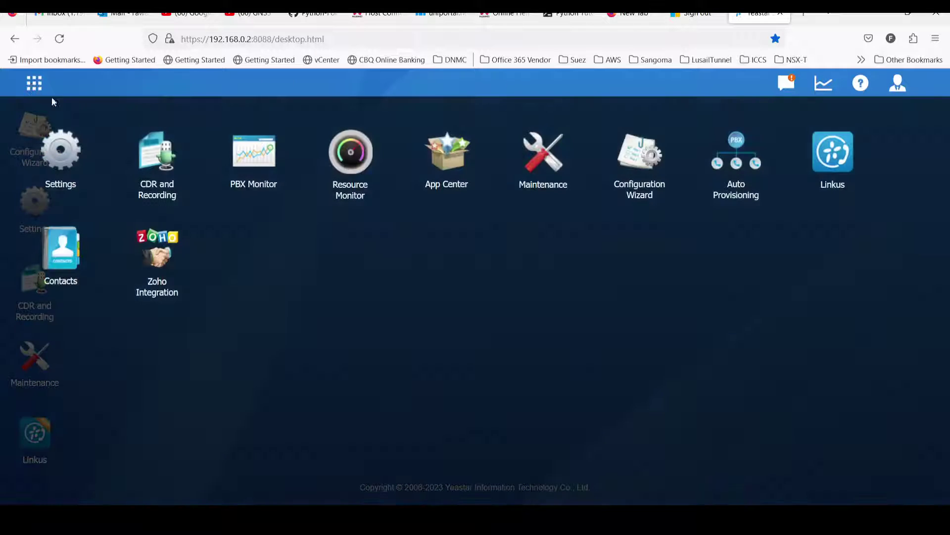
{"action": "left_click", "coordinate": [244, 161]}
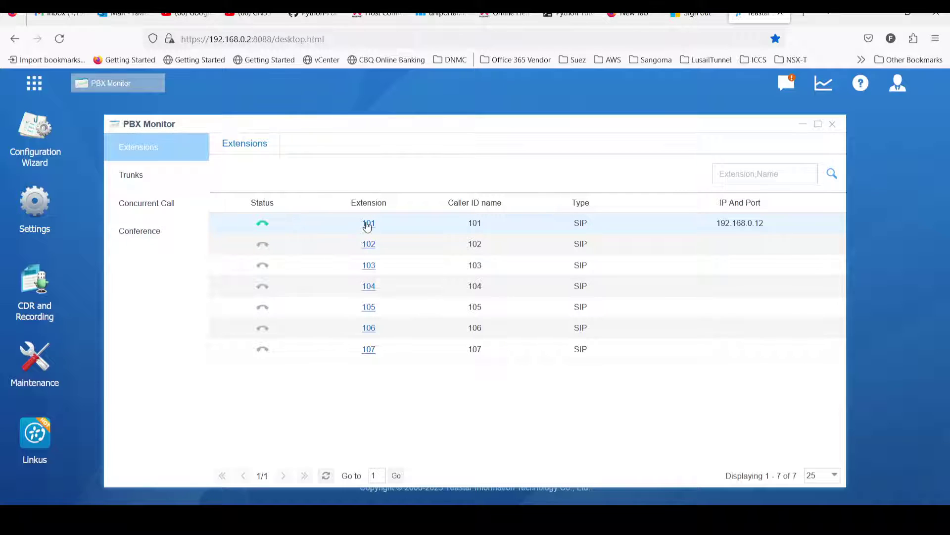
{"action": "left_click", "coordinate": [128, 177]}
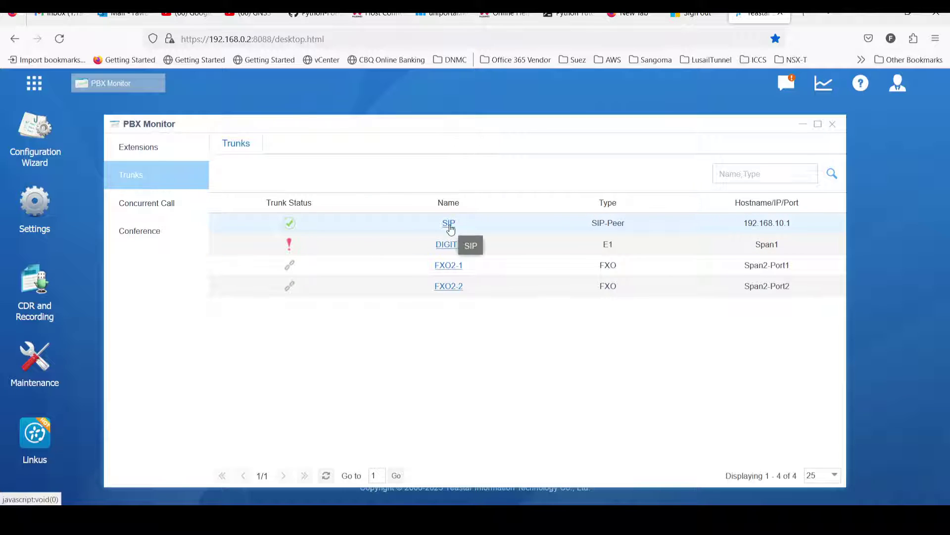
{"action": "mouse_move", "coordinate": [291, 229]}
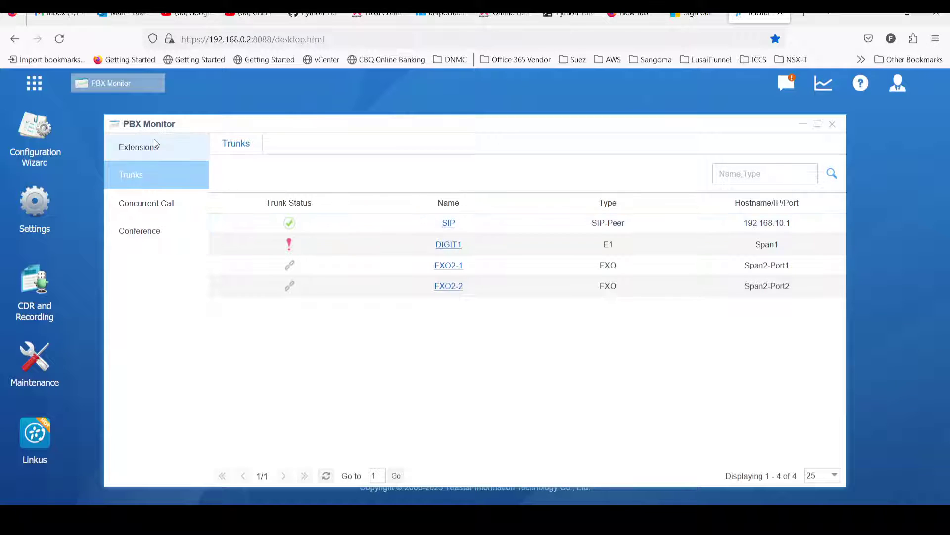
{"action": "left_click", "coordinate": [833, 124]}
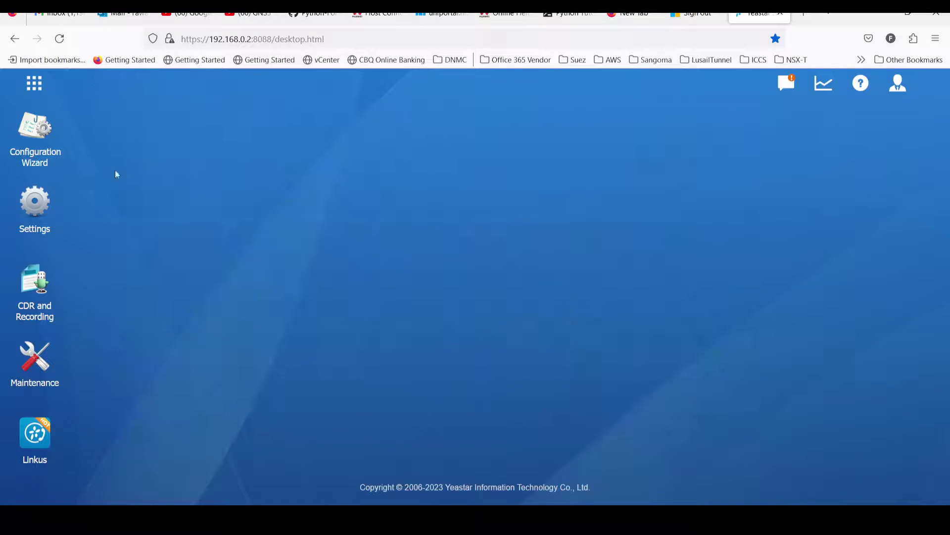
Go to Call Control's inbound routes and start a new route's DID and caller ID fields
{"action": "left_click", "coordinate": [35, 203]}
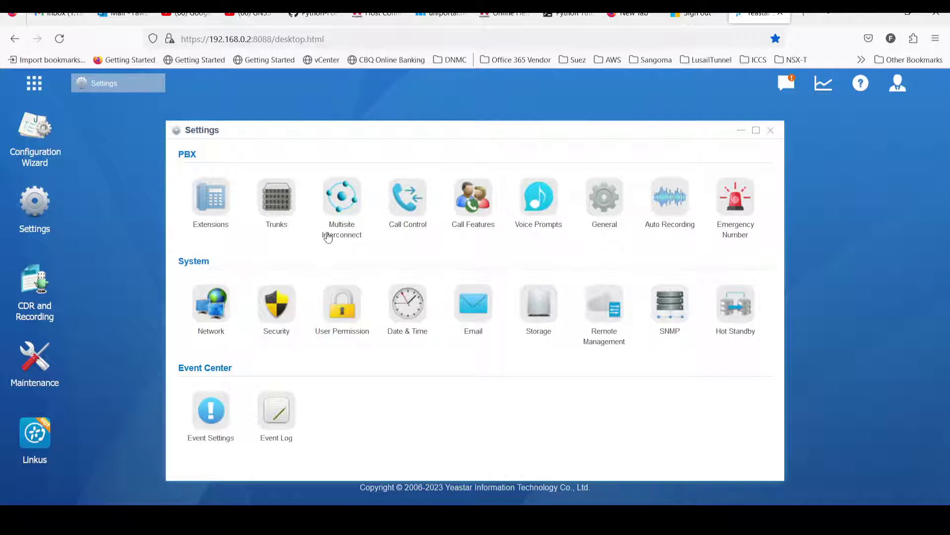
{"action": "left_click", "coordinate": [414, 205]}
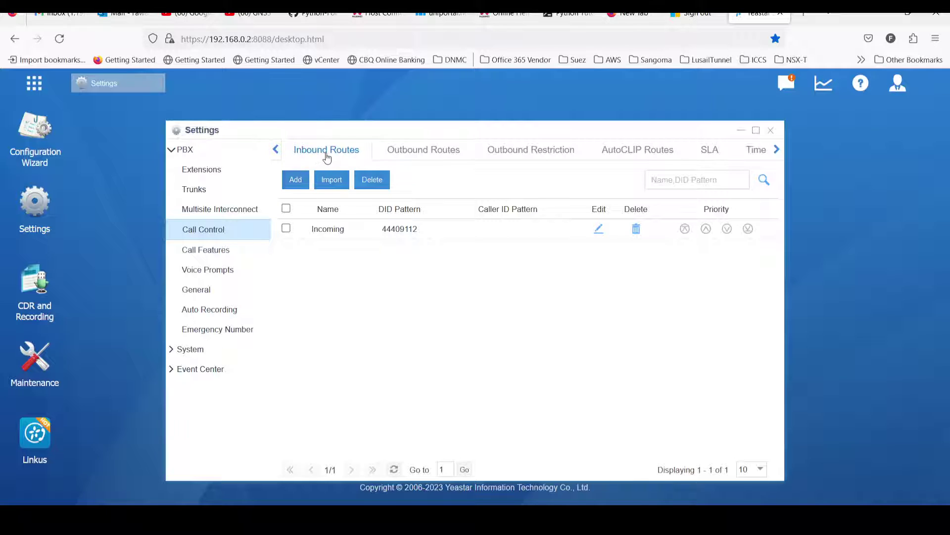
{"action": "left_click", "coordinate": [297, 179]}
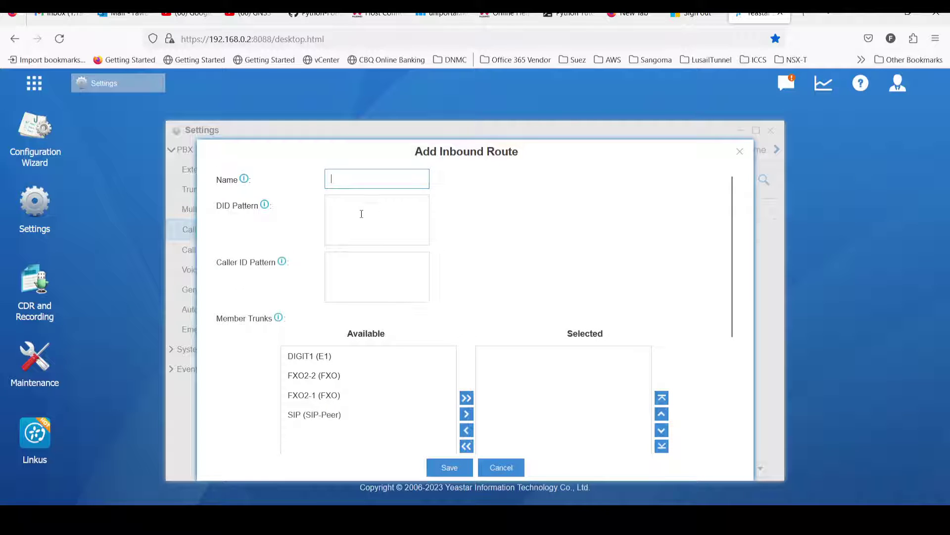
{"action": "left_click", "coordinate": [358, 214]}
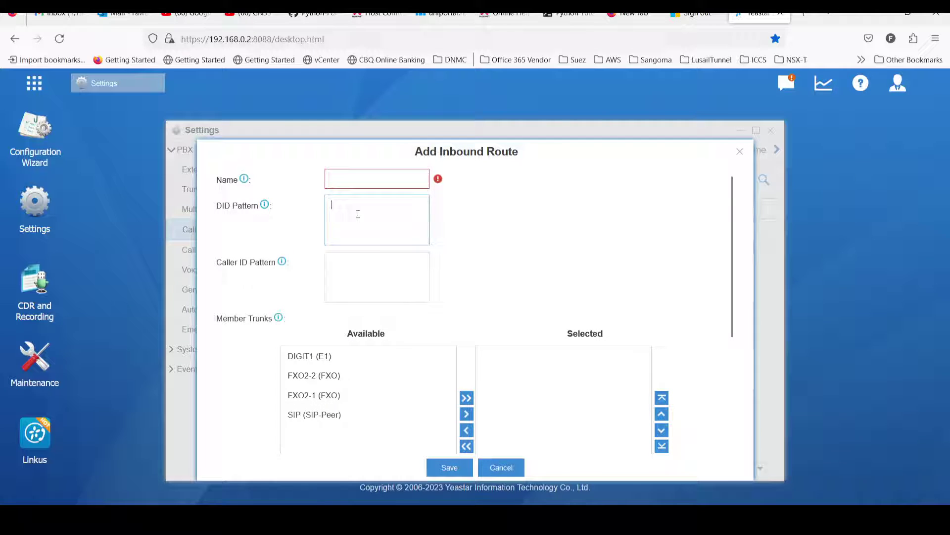
{"action": "left_click", "coordinate": [351, 267]}
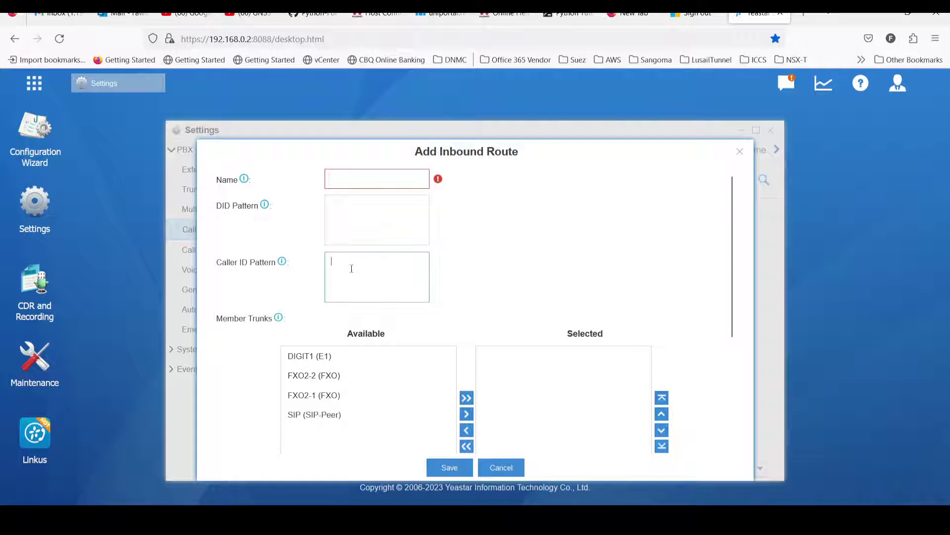
Add the SIP and remaining trunks, set destination to Extension, then discard the route
{"action": "left_click", "coordinate": [312, 418]}
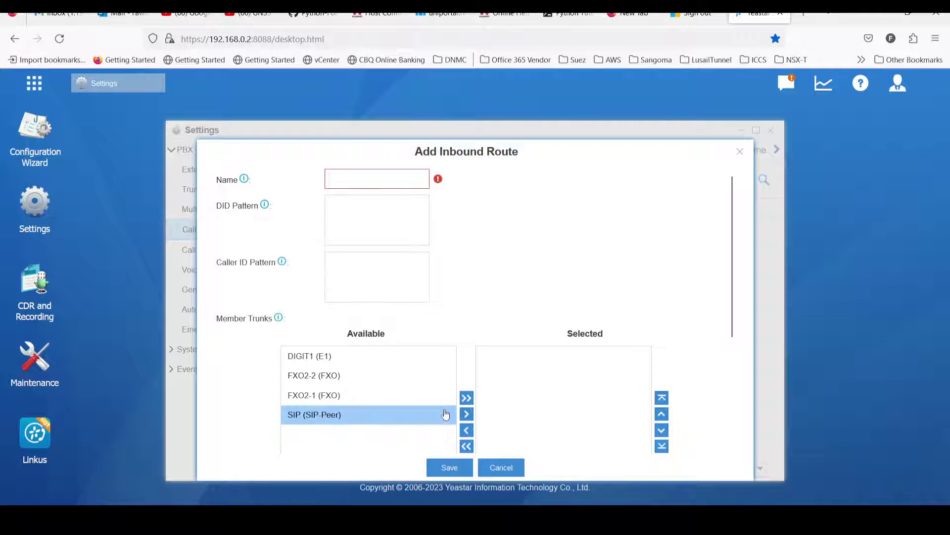
{"action": "left_click", "coordinate": [467, 414]}
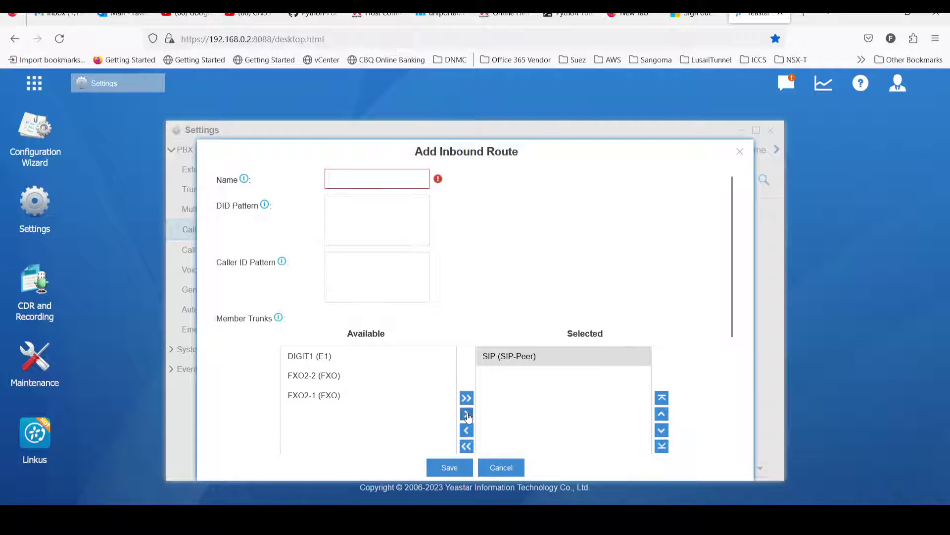
{"action": "left_click", "coordinate": [467, 398]}
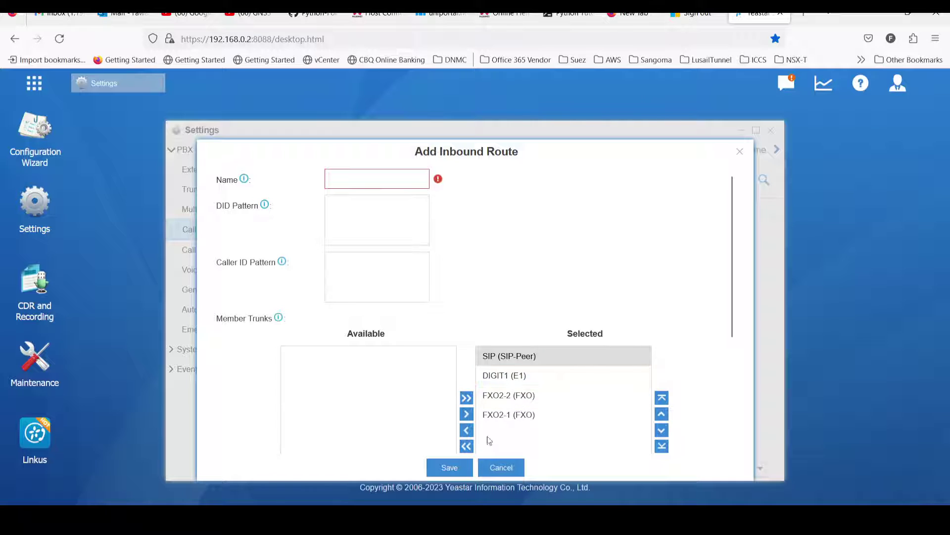
{"action": "scroll", "coordinate": [575, 361], "scroll_direction": "down", "scroll_amount": 4}
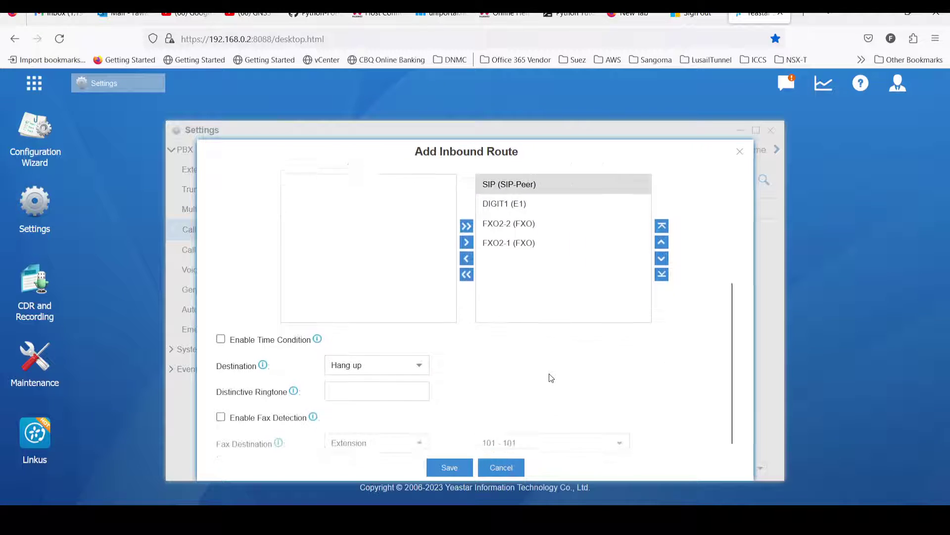
{"action": "left_click", "coordinate": [419, 361]}
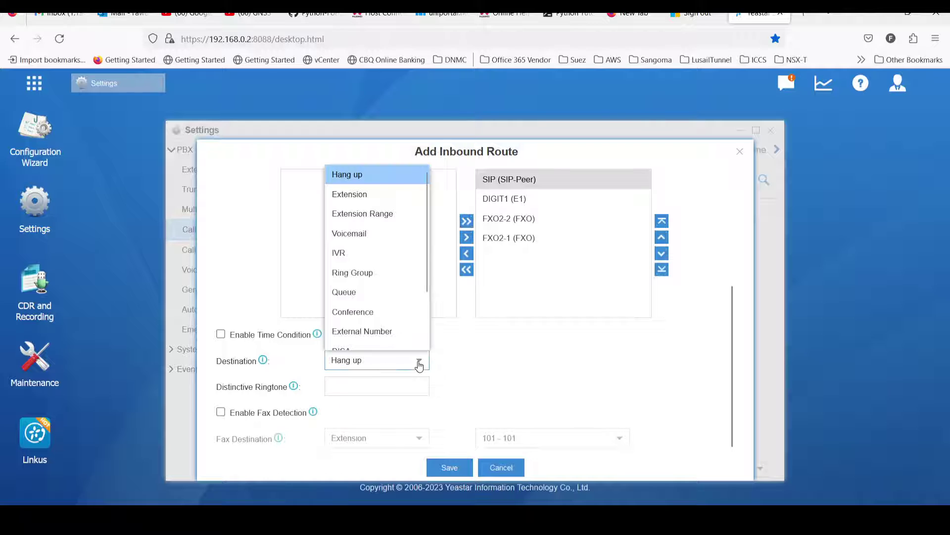
{"action": "left_click", "coordinate": [377, 197]}
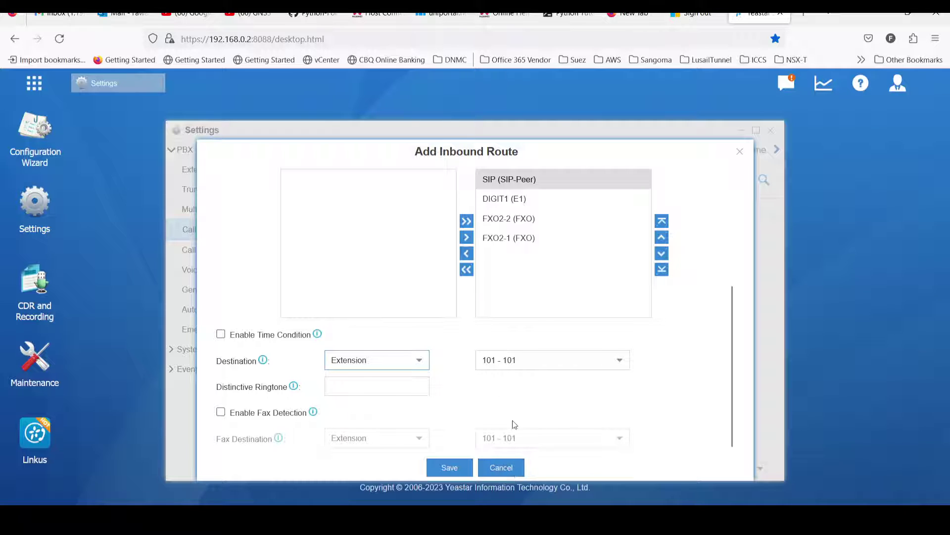
{"action": "left_click", "coordinate": [482, 467]}
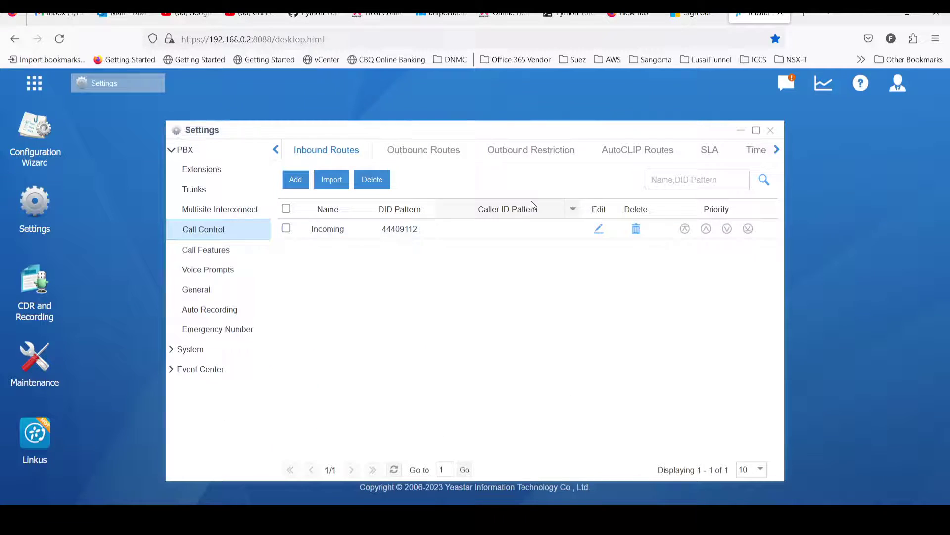
{"action": "left_click", "coordinate": [286, 230]}
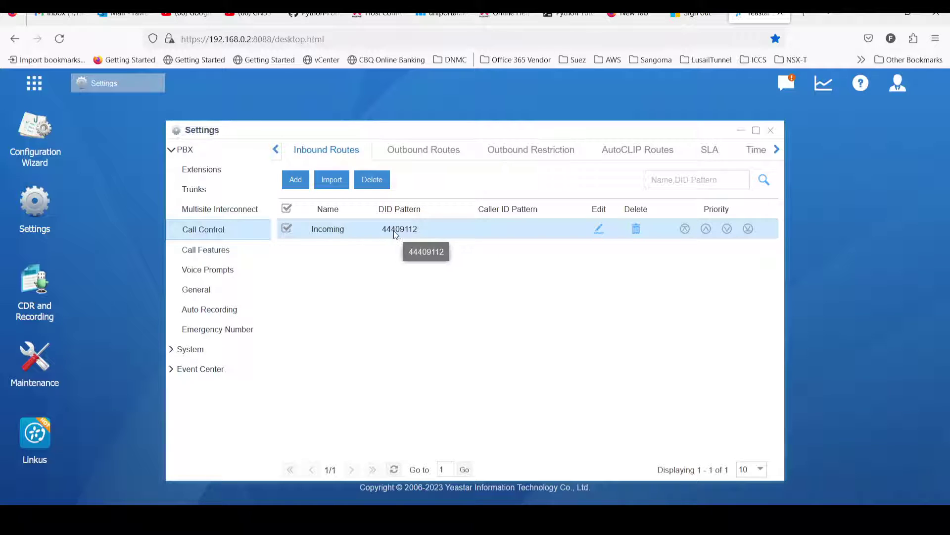
{"action": "left_click", "coordinate": [599, 229]}
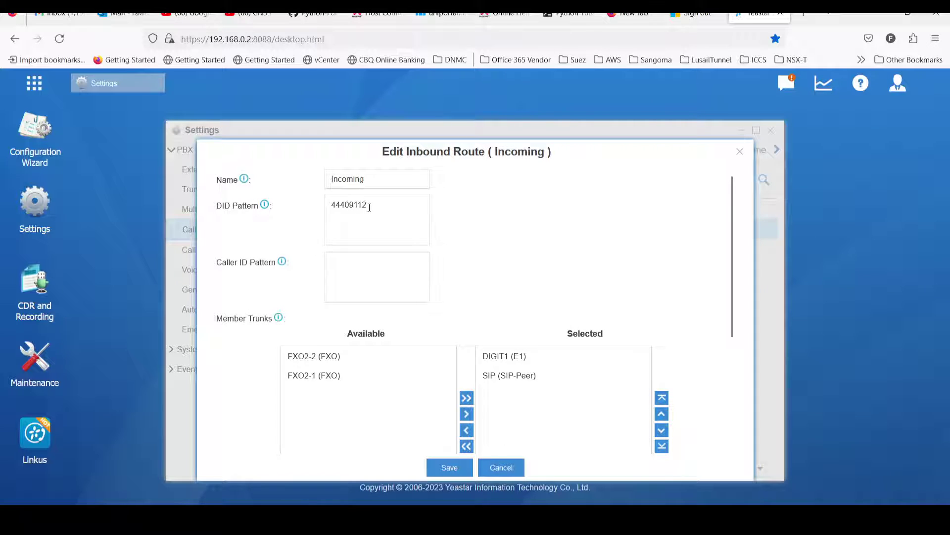
{"action": "left_click", "coordinate": [515, 374]}
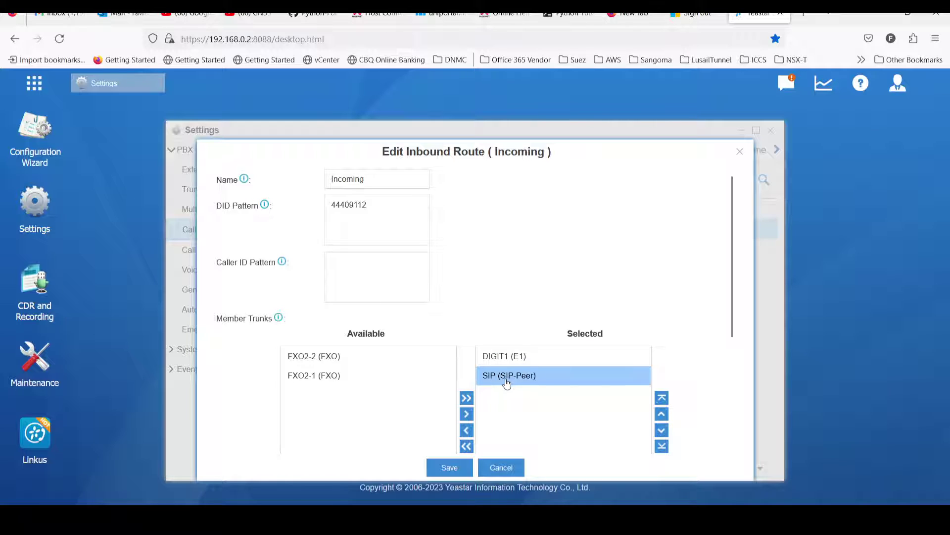
{"action": "left_click", "coordinate": [662, 413]}
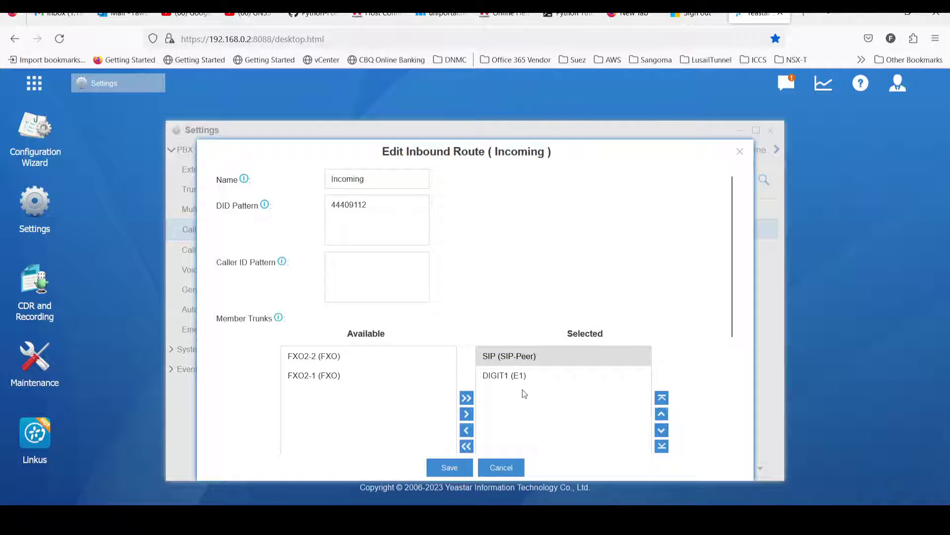
{"action": "scroll", "coordinate": [524, 394], "scroll_direction": "down", "scroll_amount": 5}
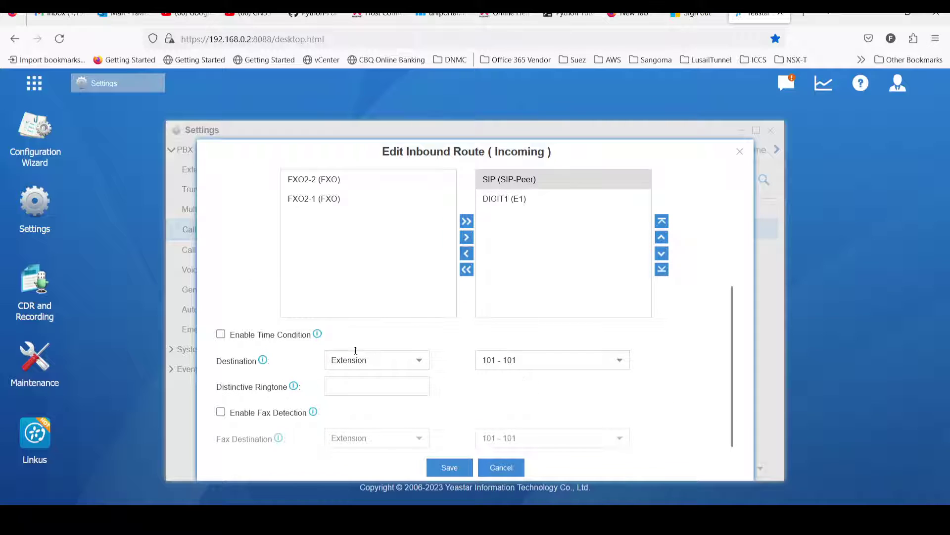
{"action": "left_click", "coordinate": [424, 366]}
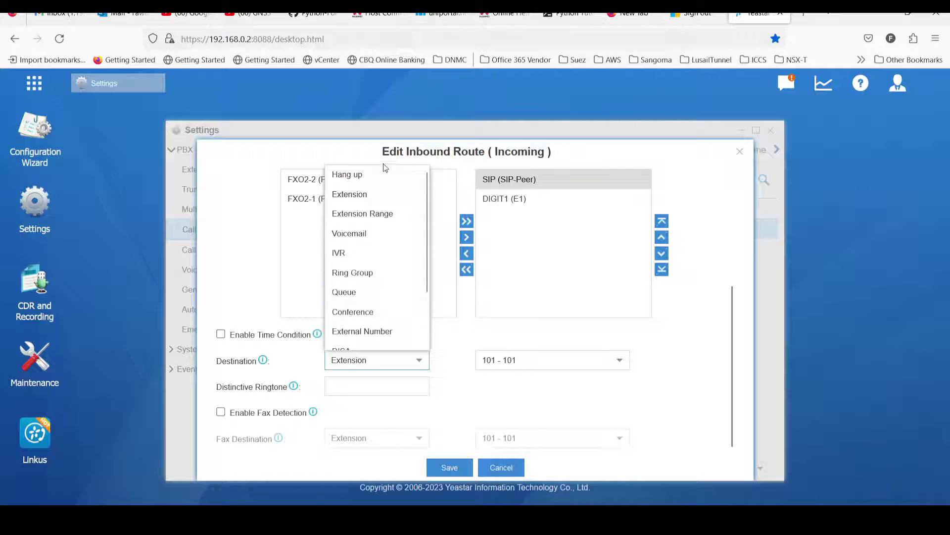
{"action": "left_click", "coordinate": [443, 366]}
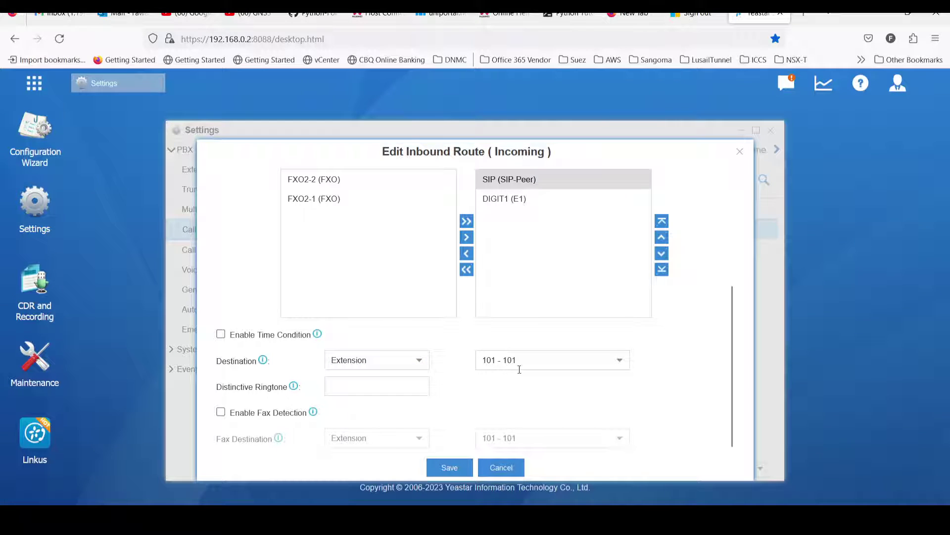
{"action": "left_click", "coordinate": [512, 469]}
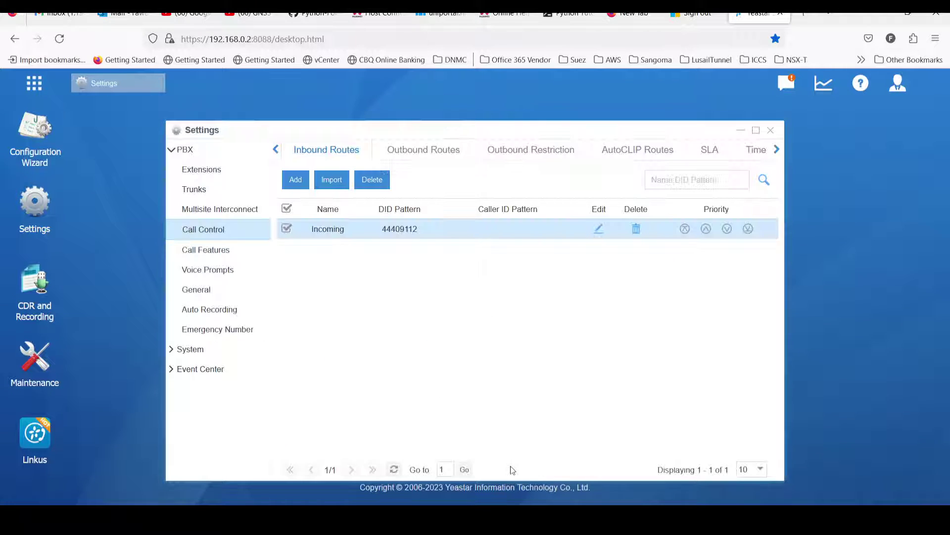
Open the Outgoing outbound route for editing and select its DIGIT1 trunk
{"action": "left_click", "coordinate": [424, 154]}
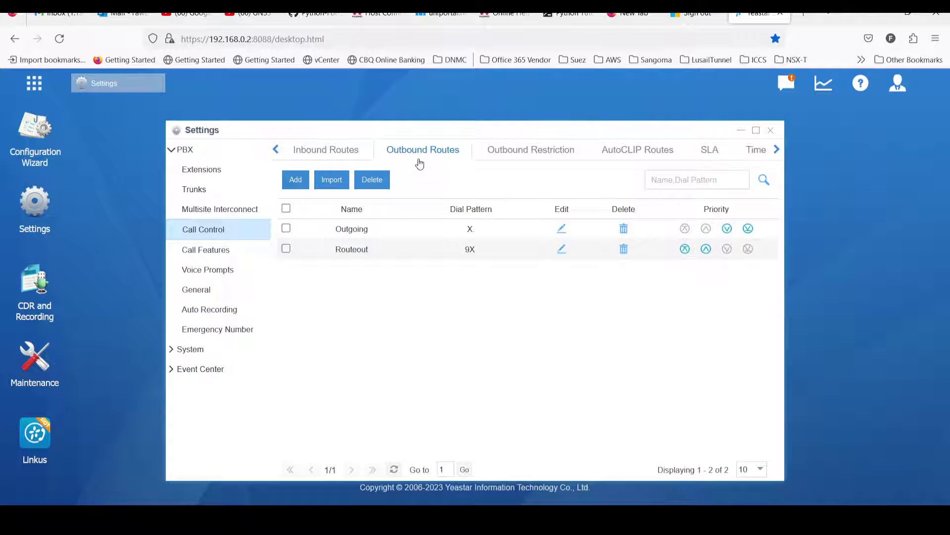
{"action": "left_click", "coordinate": [286, 229]}
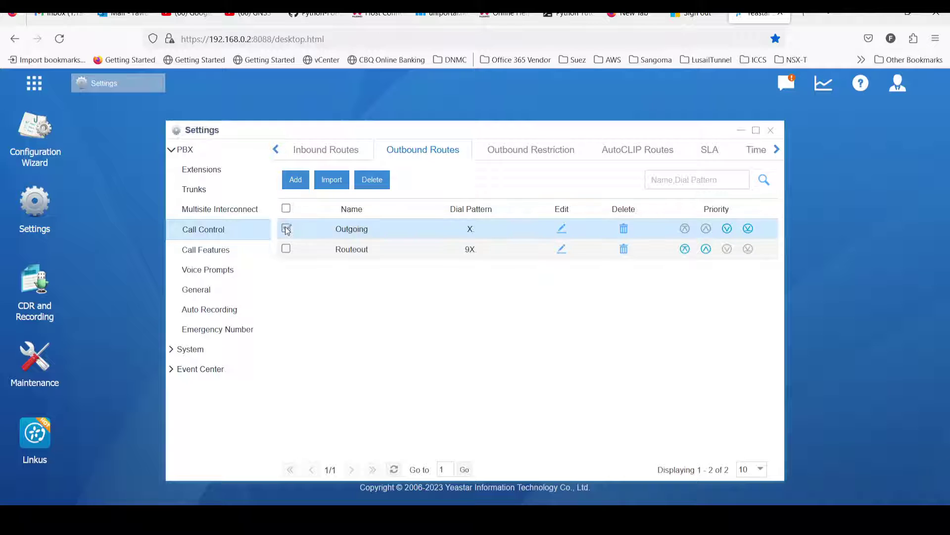
{"action": "left_click", "coordinate": [561, 228]}
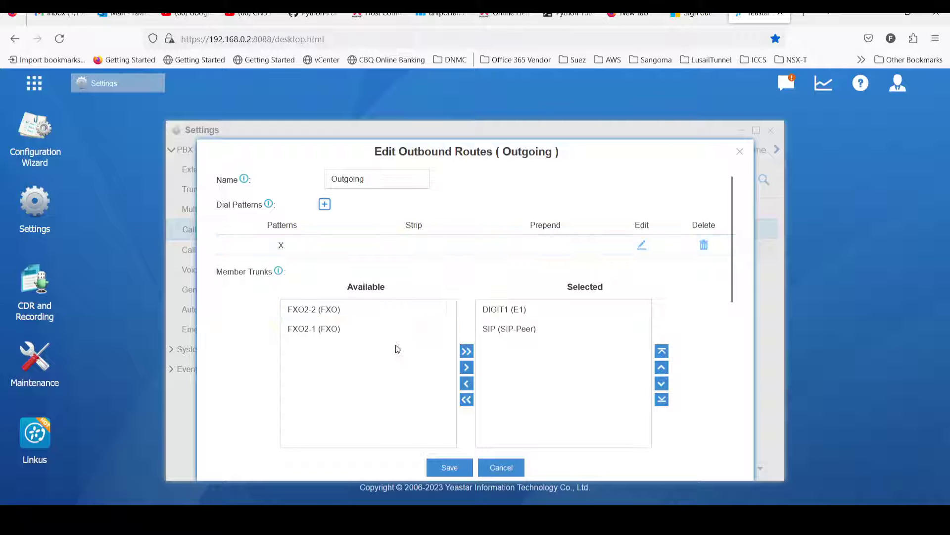
{"action": "left_click", "coordinate": [510, 312]}
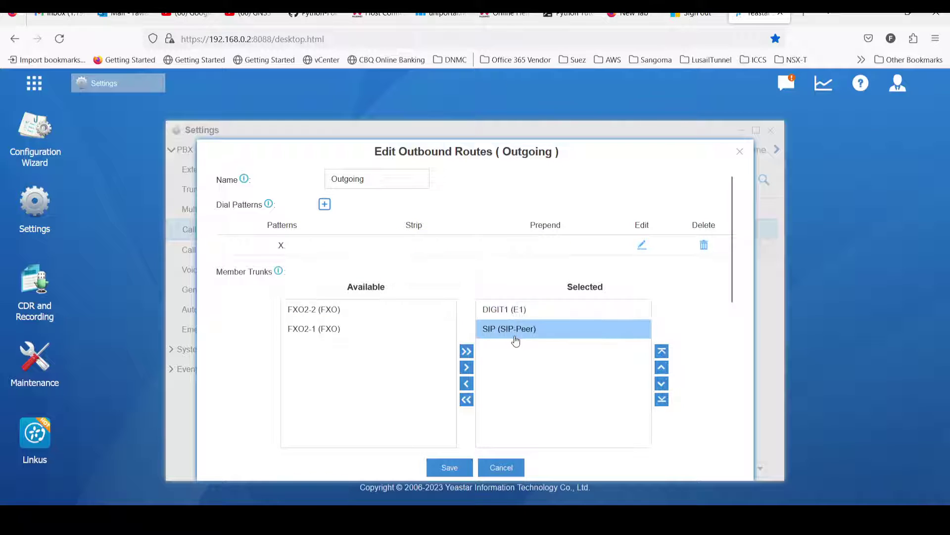
{"action": "scroll", "coordinate": [520, 350], "scroll_direction": "down", "scroll_amount": 3}
{"action": "scroll", "coordinate": [520, 350], "scroll_direction": "down", "scroll_amount": 2}
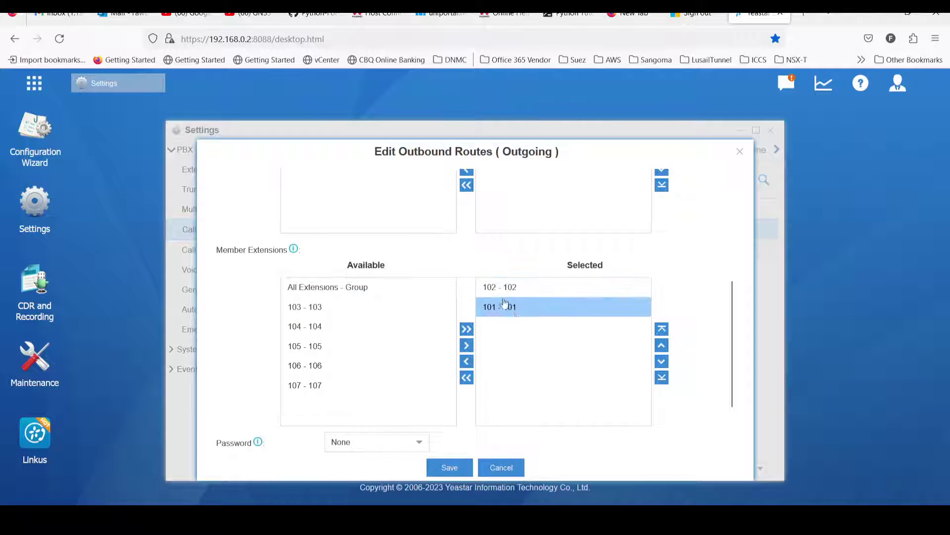
Move all extensions and the All Extensions group in and out of the route's members
{"action": "left_click", "coordinate": [467, 329]}
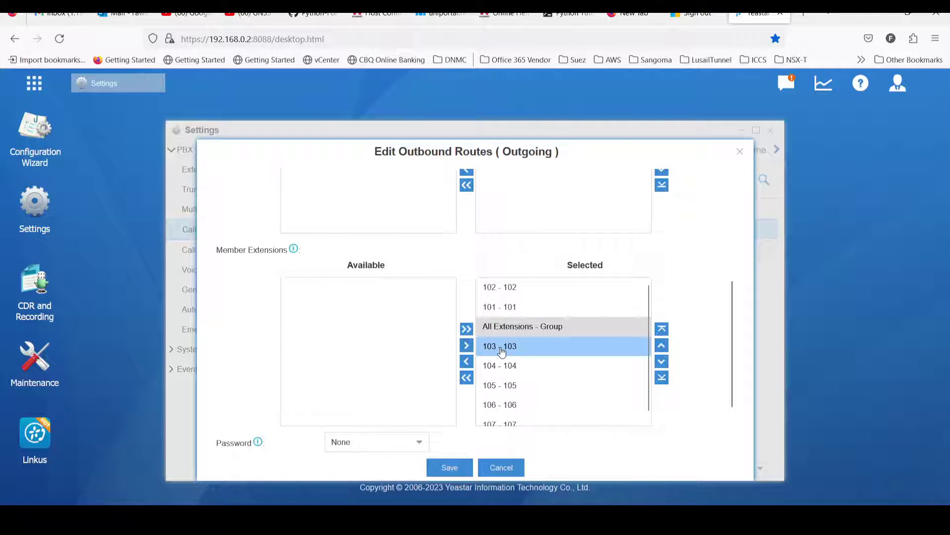
{"action": "left_click", "coordinate": [466, 377]}
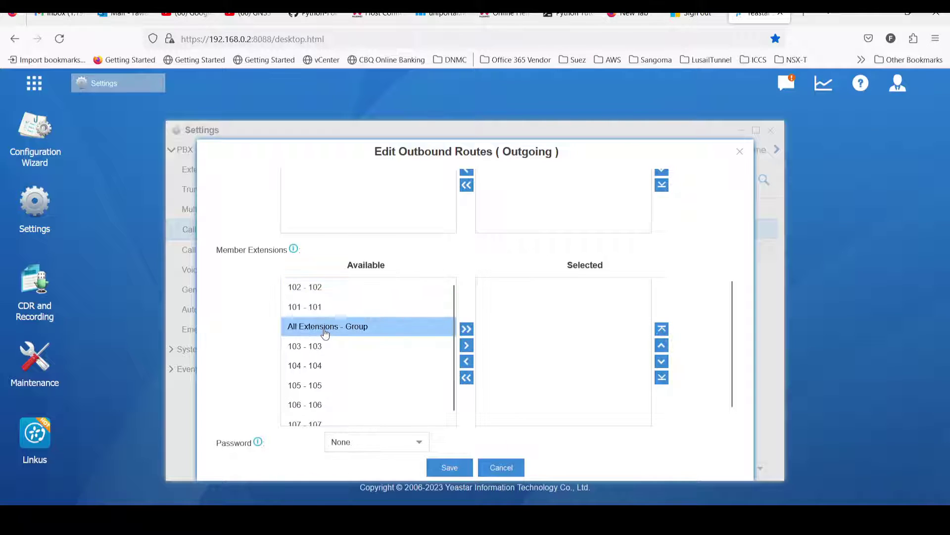
{"action": "left_click", "coordinate": [447, 346]}
{"action": "left_click", "coordinate": [425, 326]}
{"action": "left_click", "coordinate": [466, 345]}
{"action": "left_click", "coordinate": [526, 292]}
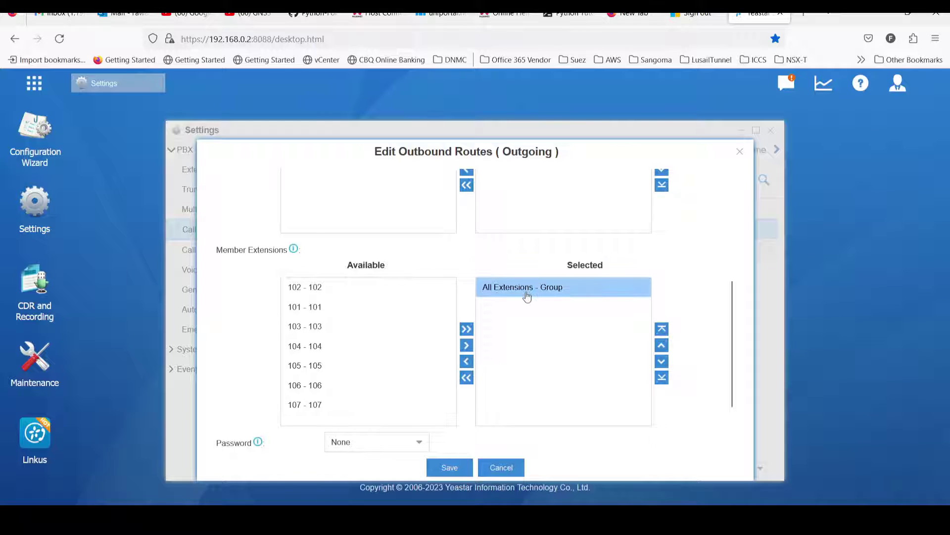
{"action": "left_click", "coordinate": [405, 311]}
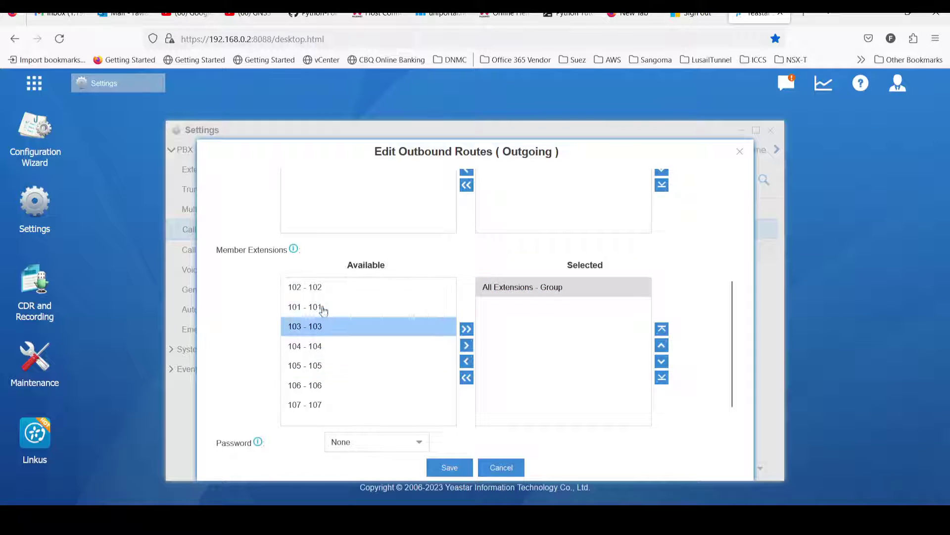
{"action": "left_click", "coordinate": [510, 295]}
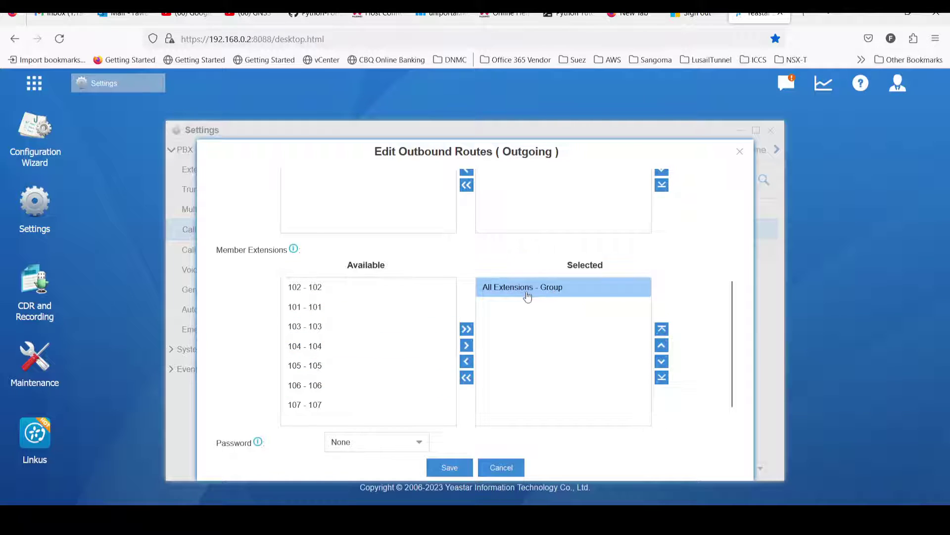
Add extension 101 to the Outgoing route's member extensions, then cancel the edit
{"action": "left_click", "coordinate": [350, 219]}
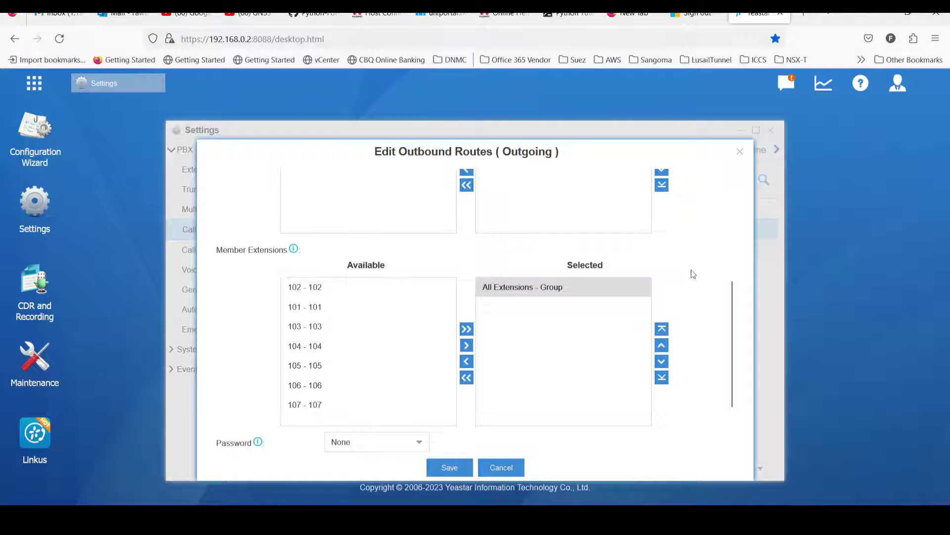
{"action": "left_click", "coordinate": [345, 312]}
{"action": "left_click", "coordinate": [329, 295]}
{"action": "left_click", "coordinate": [322, 306]}
{"action": "left_click", "coordinate": [426, 327], "text": "ctrl"}
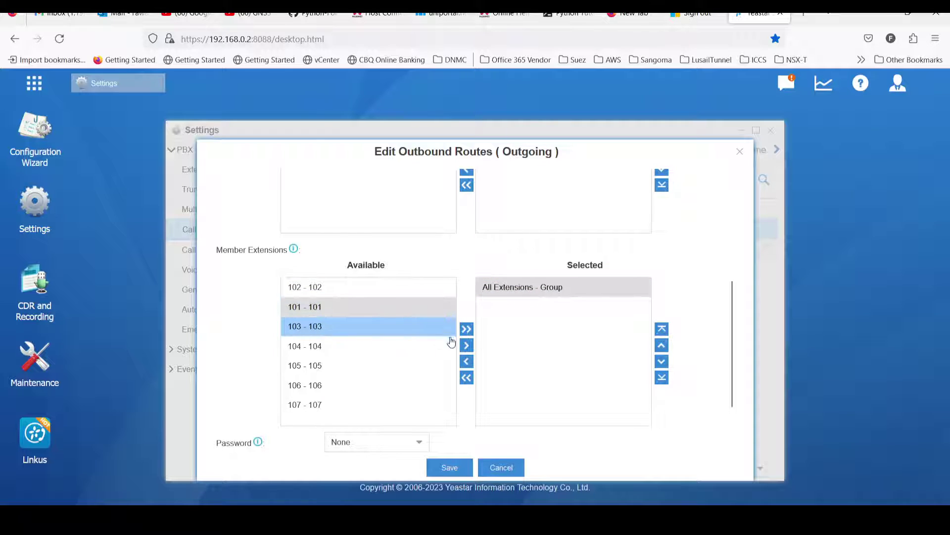
{"action": "left_click", "coordinate": [467, 345]}
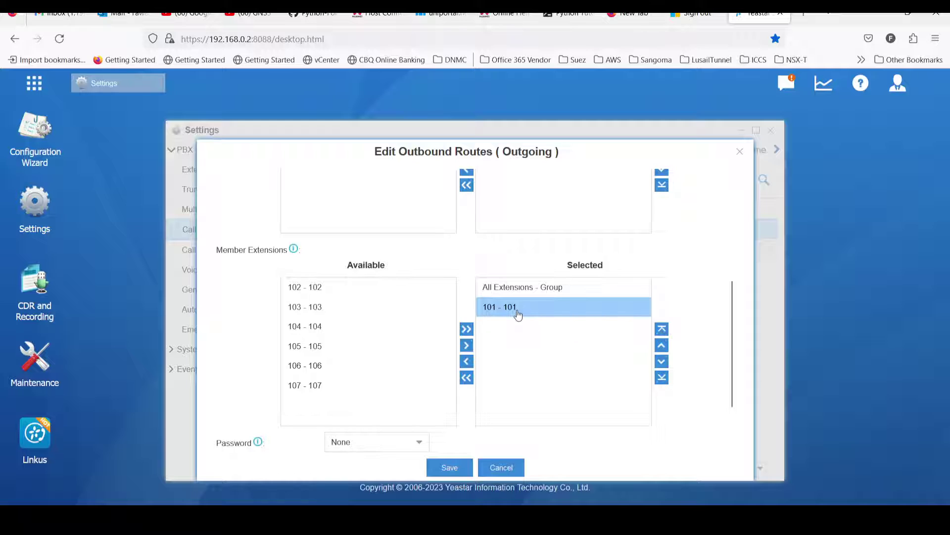
{"action": "scroll", "coordinate": [520, 335], "scroll_direction": "down", "scroll_amount": 3}
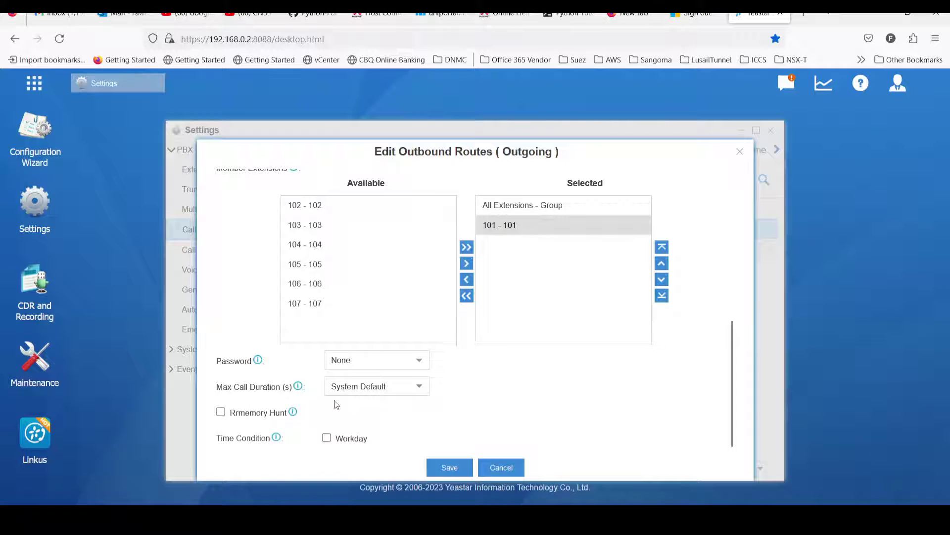
{"action": "left_click", "coordinate": [501, 465]}
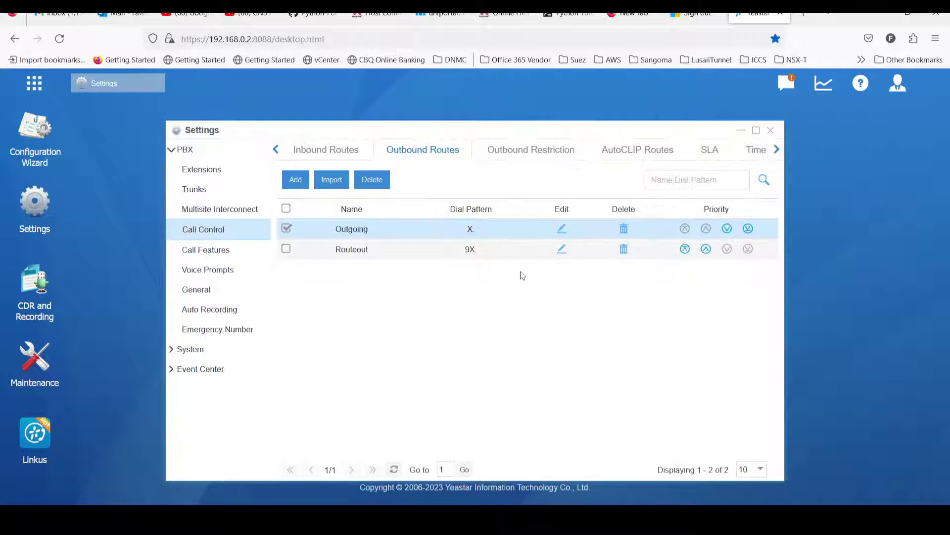
Open the Routeout route and review its 9X. dial pattern
{"action": "left_click", "coordinate": [562, 249]}
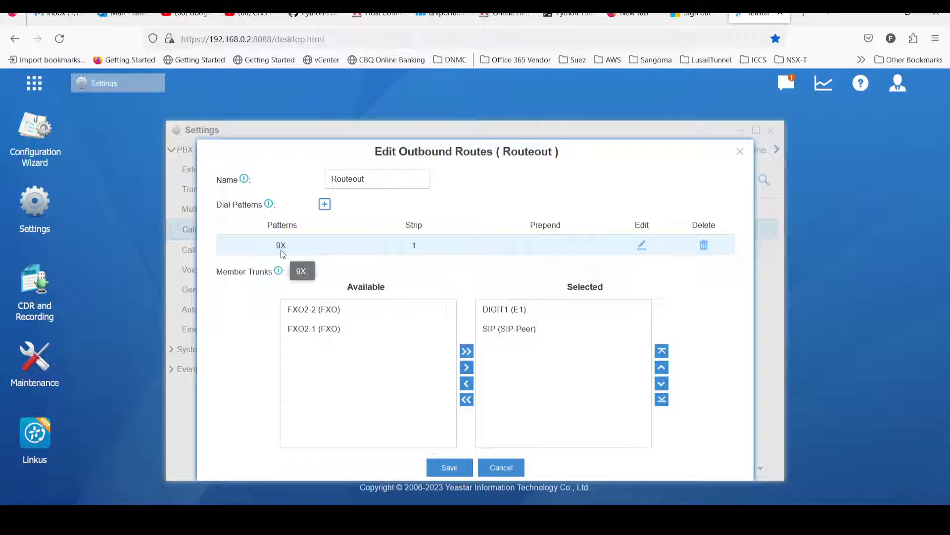
{"action": "left_click", "coordinate": [640, 248]}
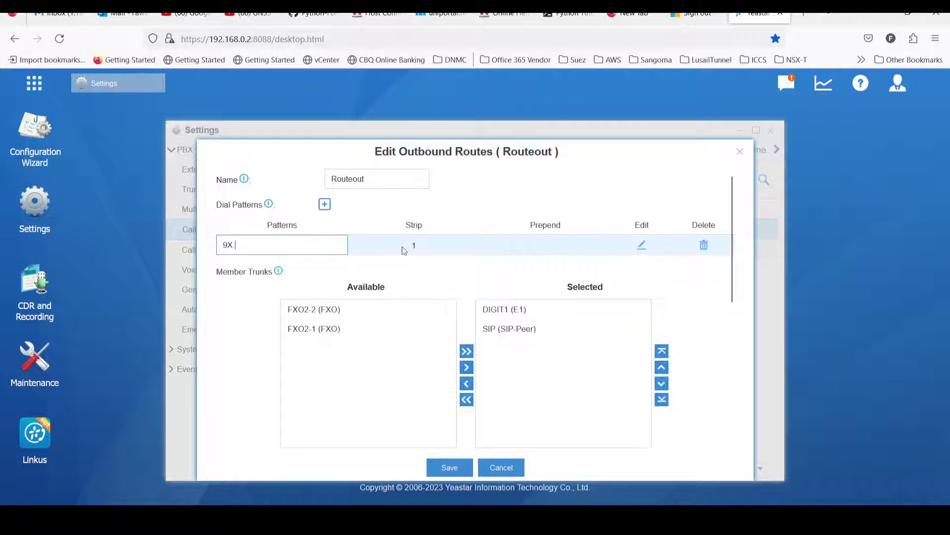
{"action": "left_click", "coordinate": [402, 310]}
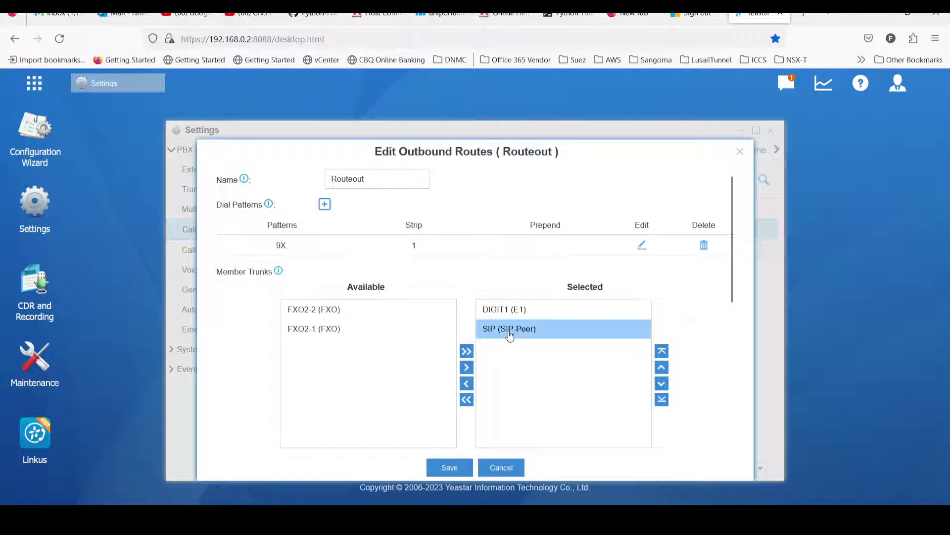
Add the All Extensions group to Routeout's member extensions, then cancel the edit
{"action": "scroll", "coordinate": [527, 334], "scroll_direction": "down", "scroll_amount": 3}
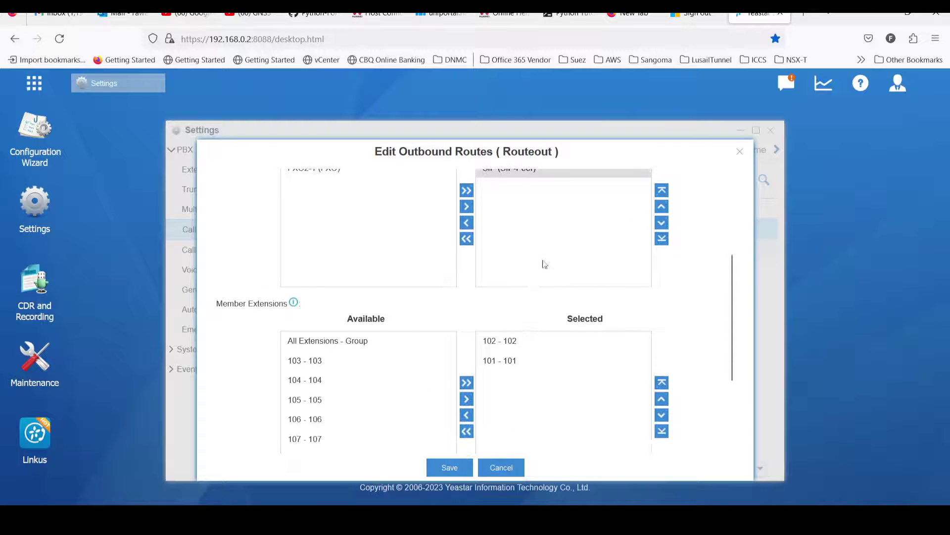
{"action": "left_click", "coordinate": [365, 342]}
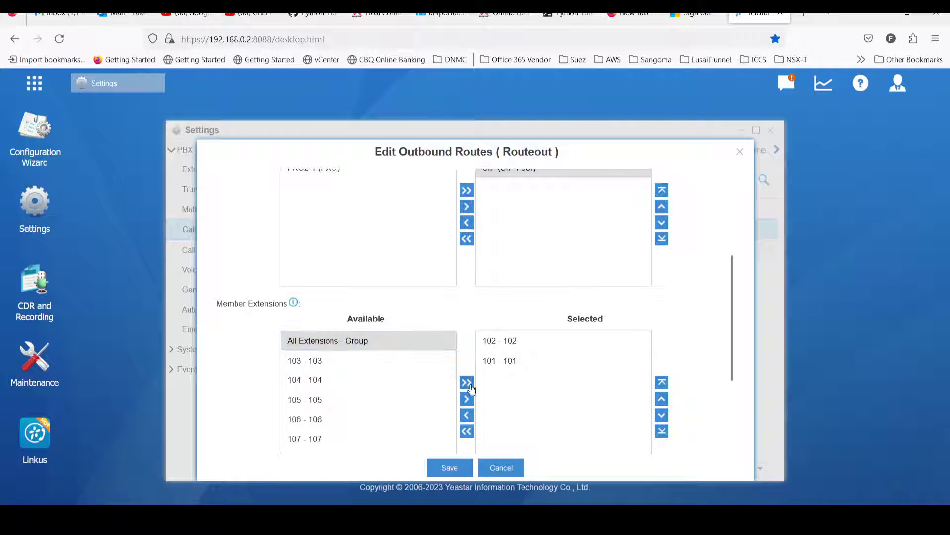
{"action": "left_click", "coordinate": [467, 399]}
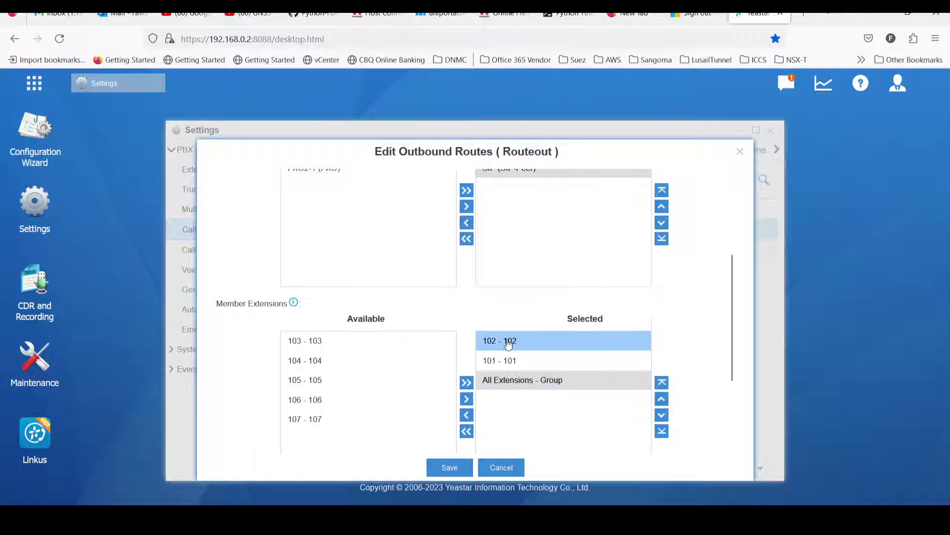
{"action": "scroll", "coordinate": [514, 371], "scroll_direction": "down", "scroll_amount": 2}
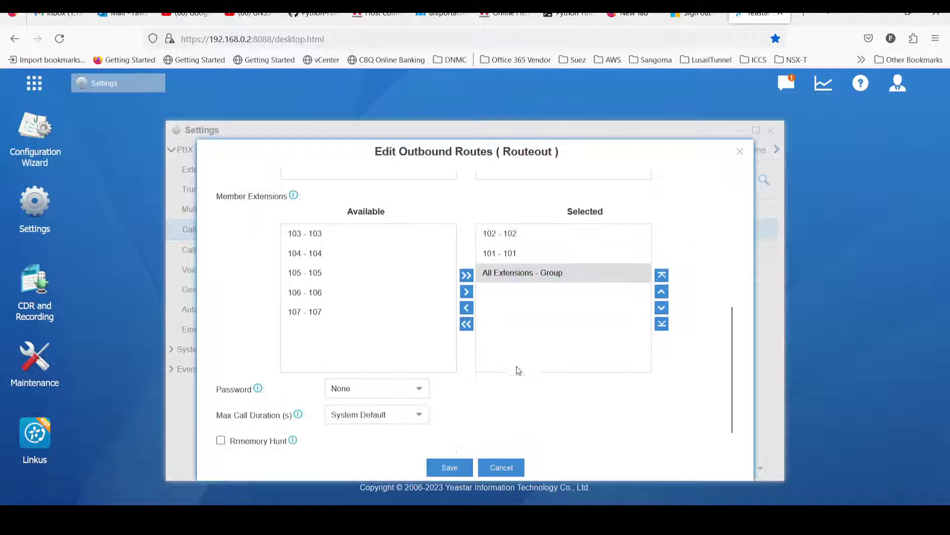
{"action": "left_click", "coordinate": [500, 468]}
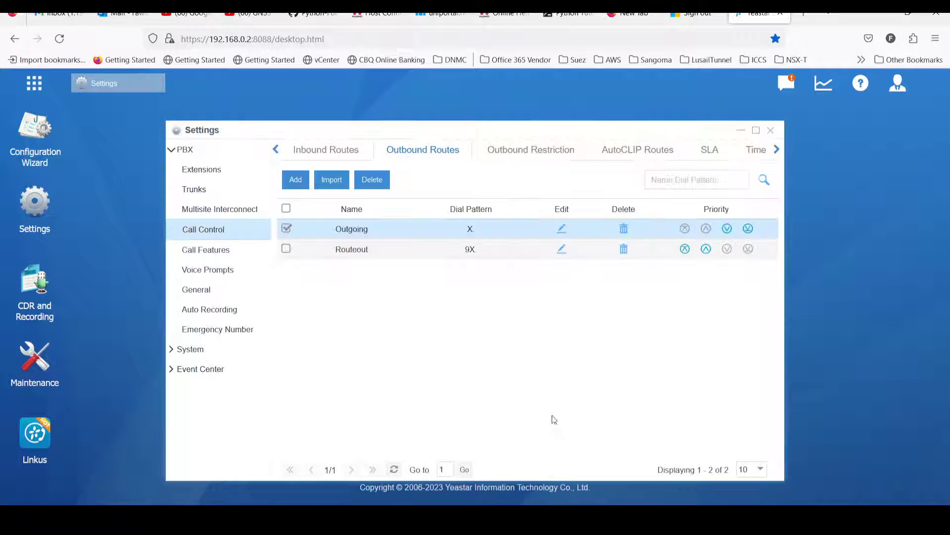
Review the Outbound Restriction, AutoCLIP, SLA, Time Conditions and Inbound Routes tabs
{"action": "left_click", "coordinate": [523, 154]}
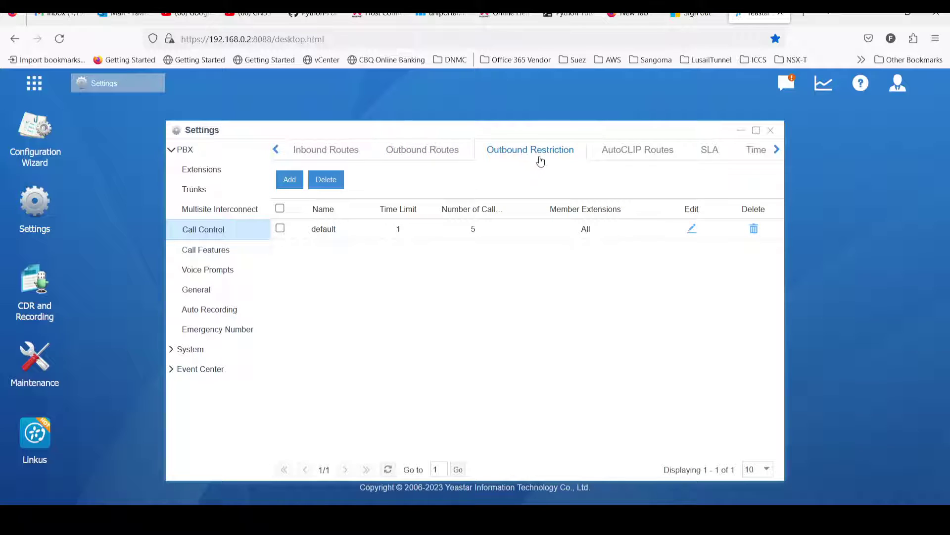
{"action": "left_click", "coordinate": [635, 156]}
{"action": "left_click", "coordinate": [710, 155]}
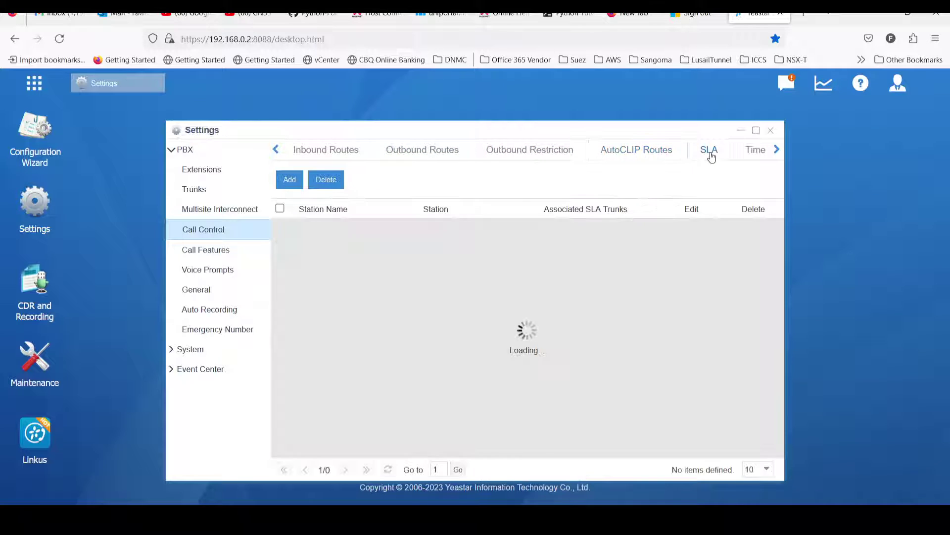
{"action": "left_click", "coordinate": [758, 158]}
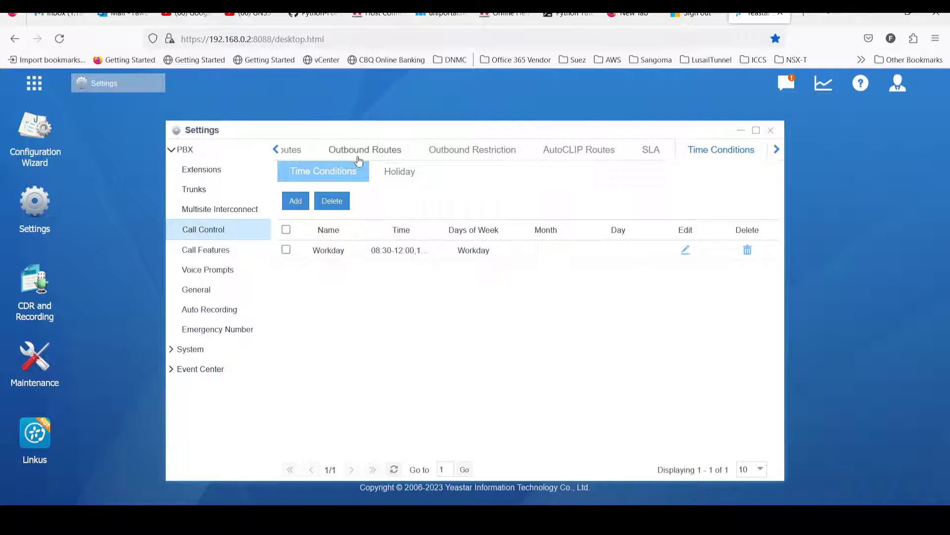
{"action": "left_click", "coordinate": [276, 149]}
Check Call Features and the General SIP settings, then return to extensions 101–107
{"action": "left_click", "coordinate": [197, 251]}
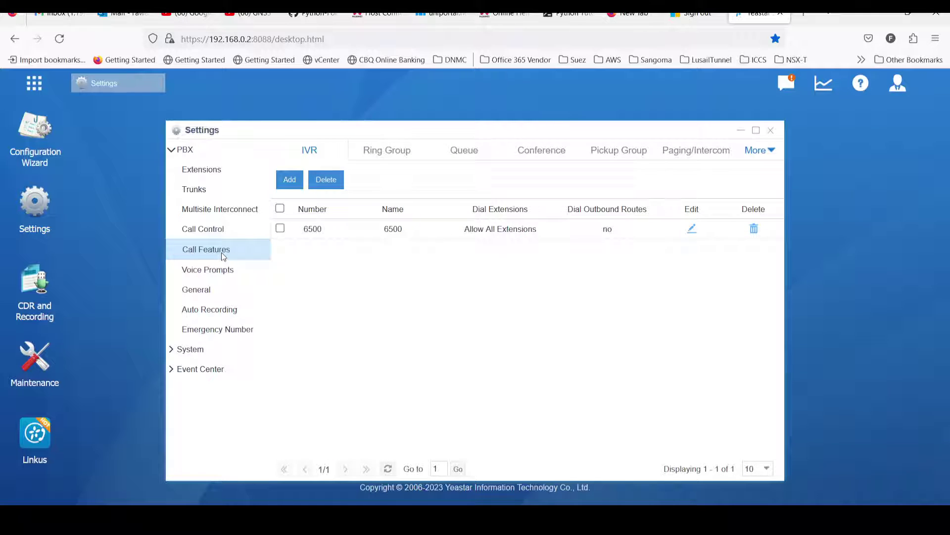
{"action": "left_click", "coordinate": [207, 288]}
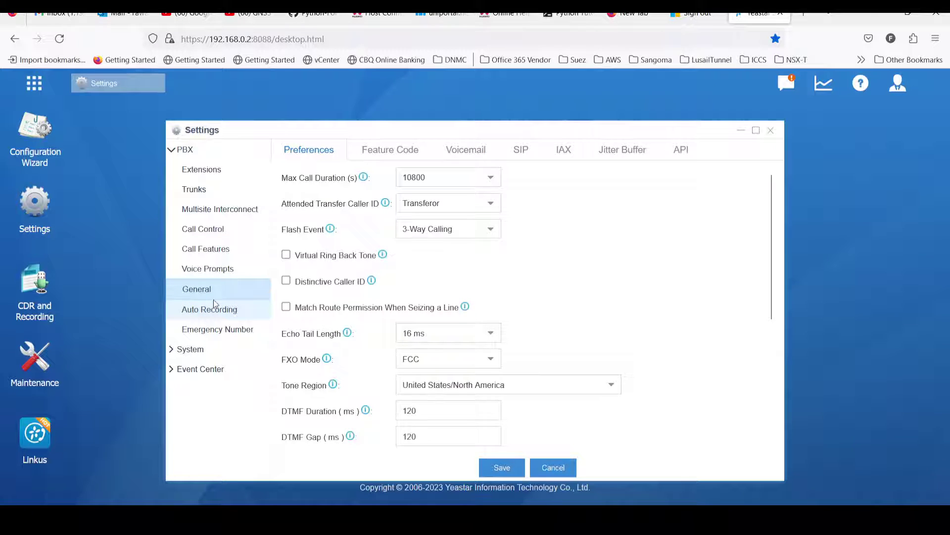
{"action": "left_click", "coordinate": [522, 151]}
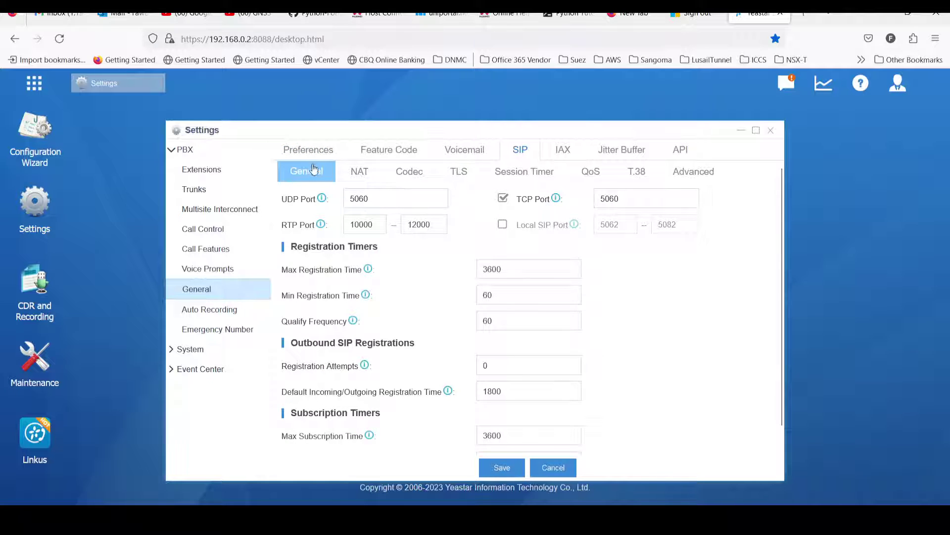
{"action": "left_click", "coordinate": [208, 171]}
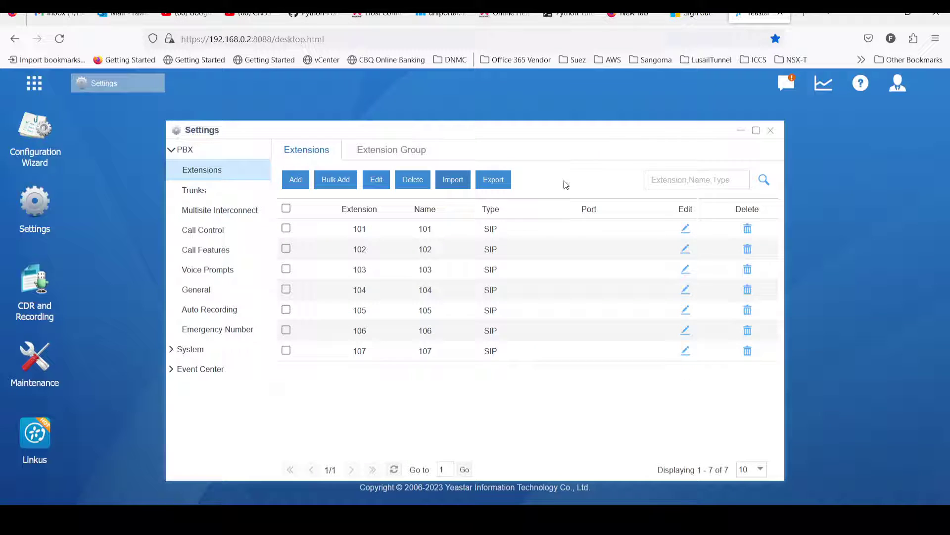
Close Settings, dismiss the Run prompt, and reopen Settings from the desktop icon
{"action": "left_click", "coordinate": [771, 131]}
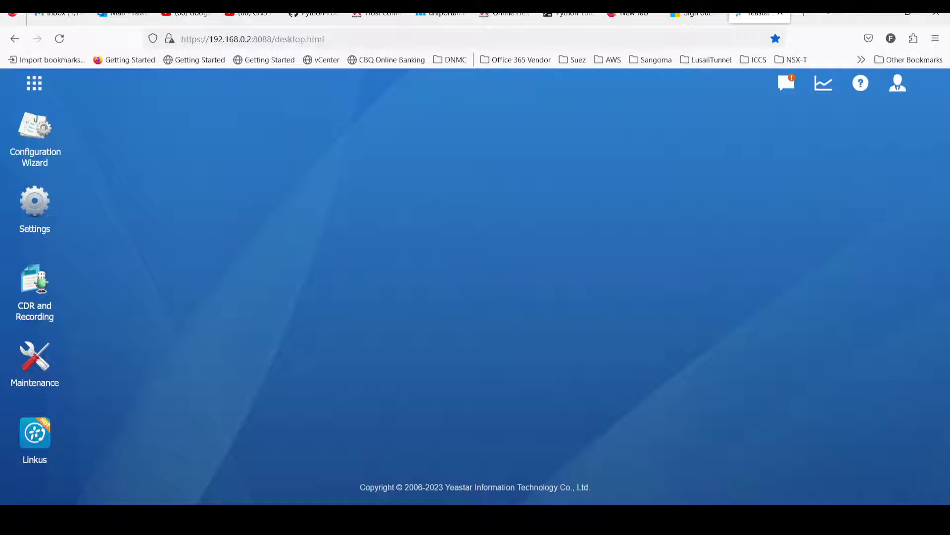
{"action": "key", "text": "super+r"}
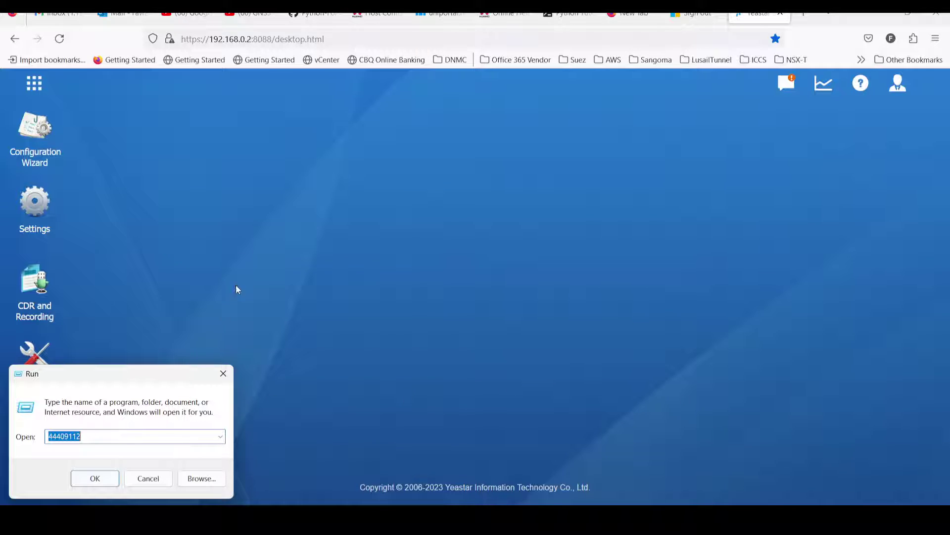
{"action": "key", "text": "Escape"}
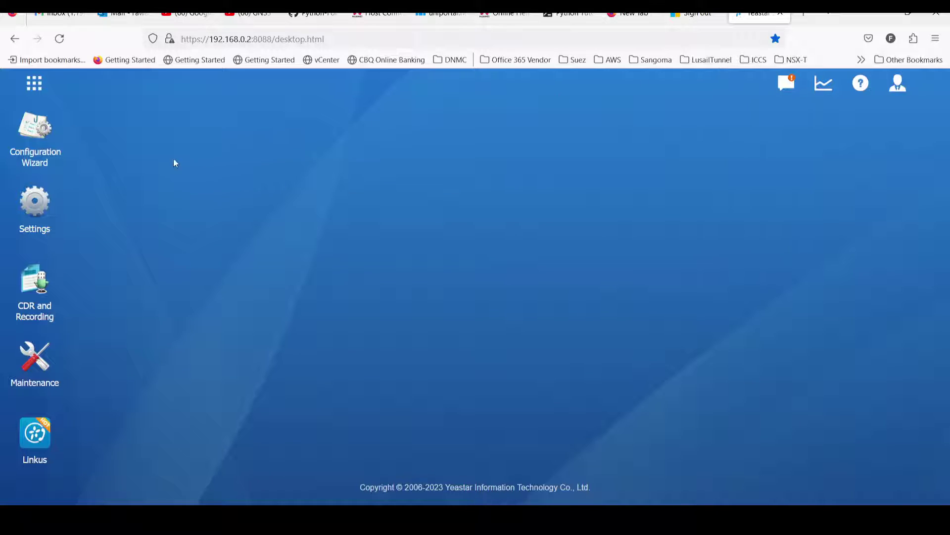
{"action": "left_click", "coordinate": [35, 203]}
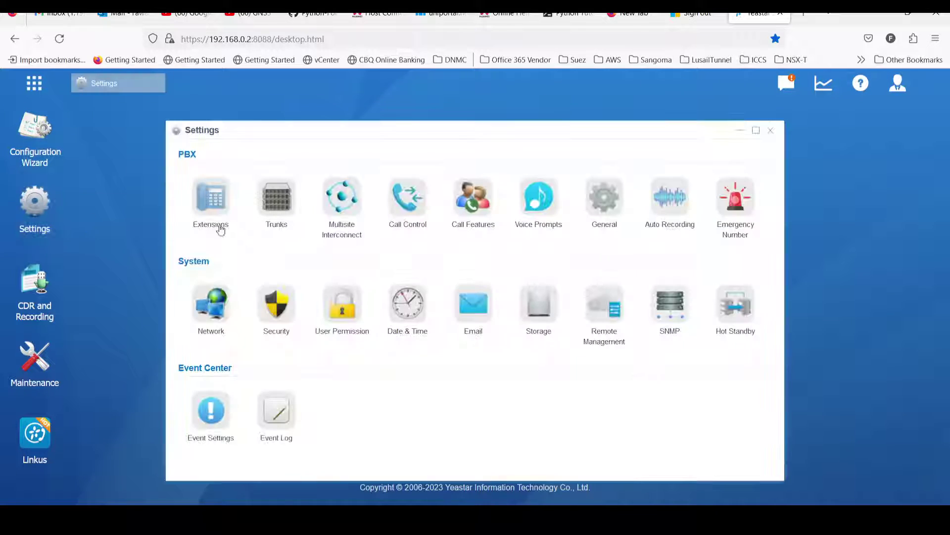
{"action": "left_click", "coordinate": [35, 83]}
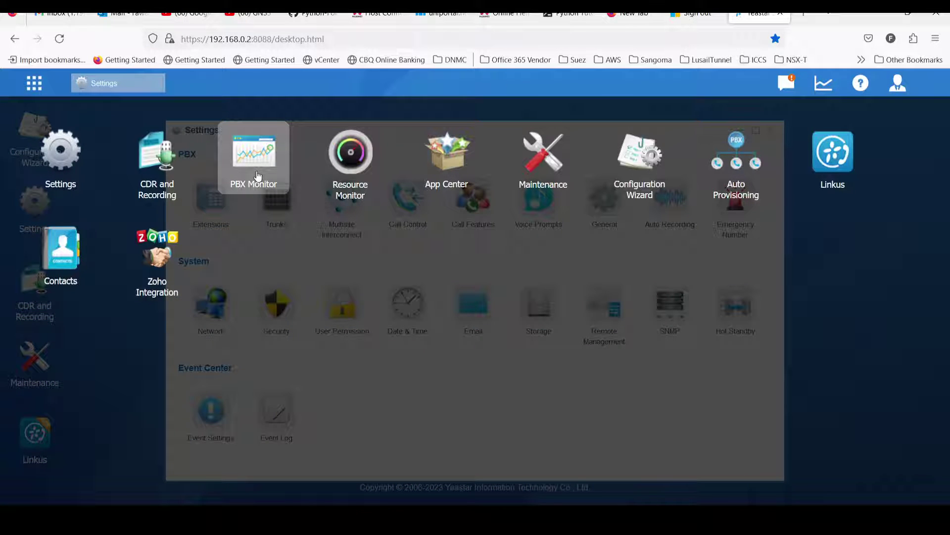
{"action": "left_click", "coordinate": [330, 280]}
{"action": "left_click", "coordinate": [213, 207]}
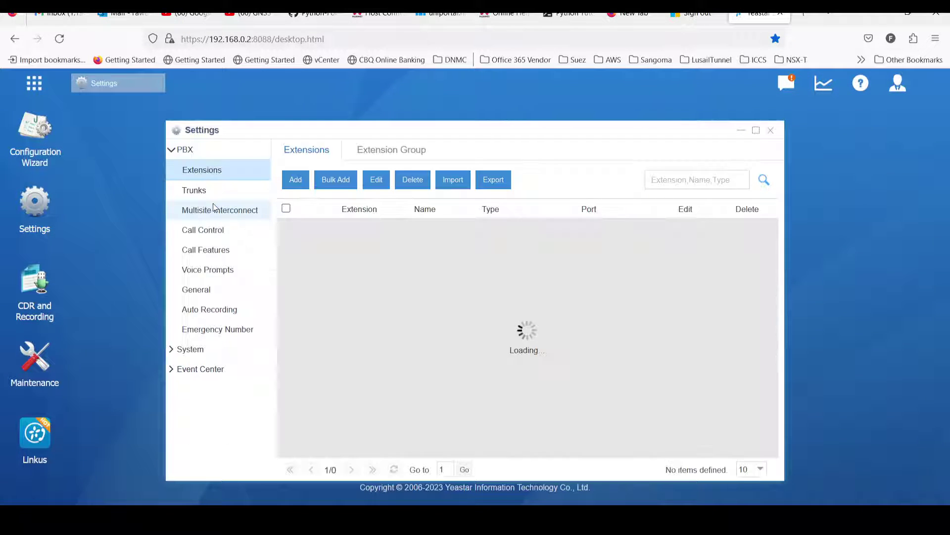
{"action": "left_click", "coordinate": [287, 229]}
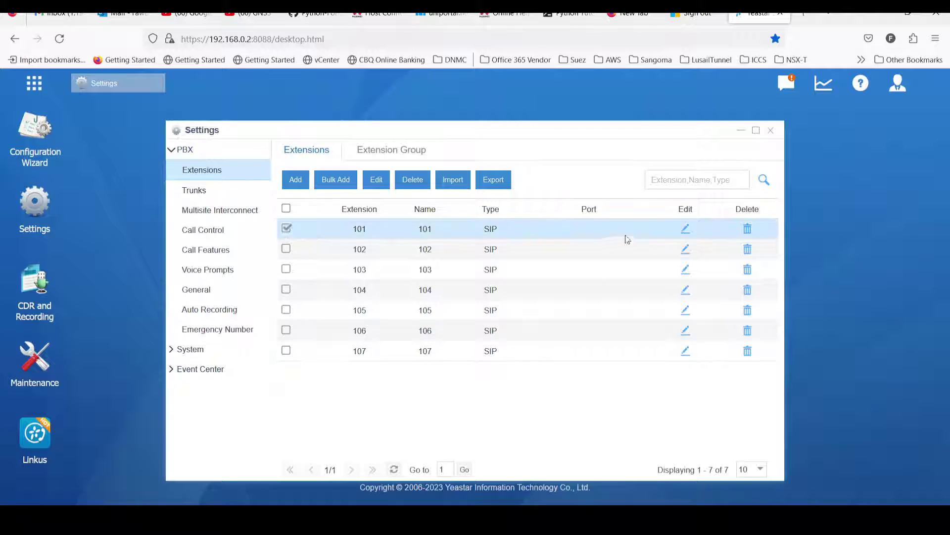
{"action": "left_click", "coordinate": [685, 228]}
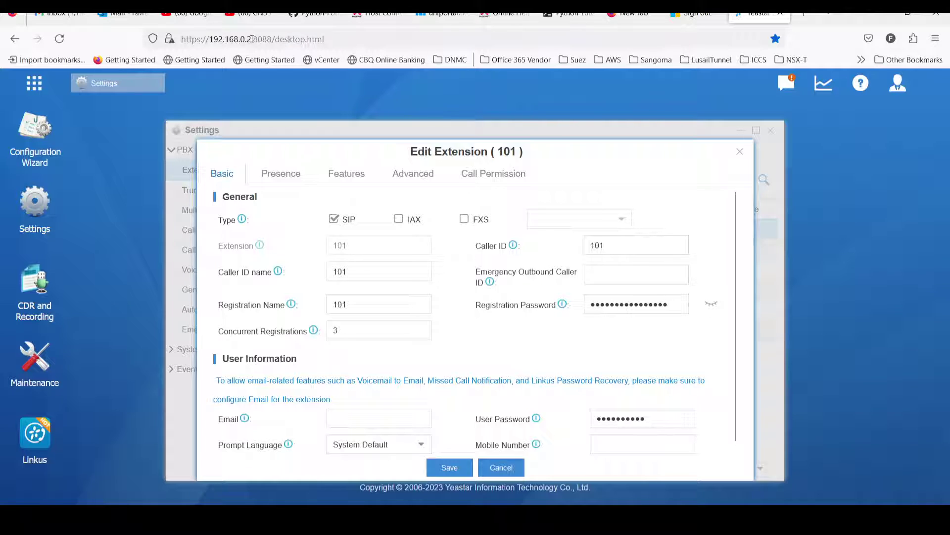
{"action": "left_click_drag", "start_coordinate": [252, 39], "coordinate": [168, 49]}
{"action": "key", "text": "ctrl+c"}
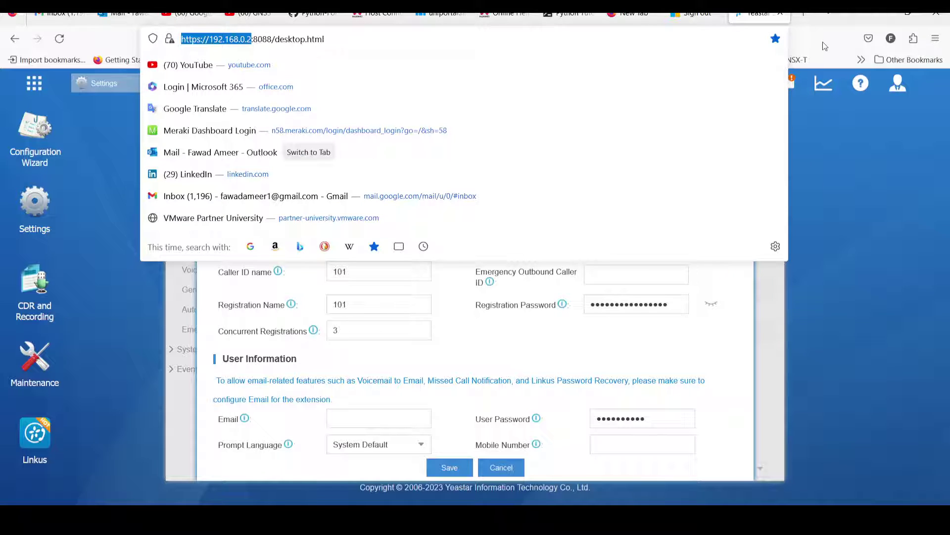
Copy the PBX address and load it in a new Chrome window
{"action": "key", "text": "Escape"}
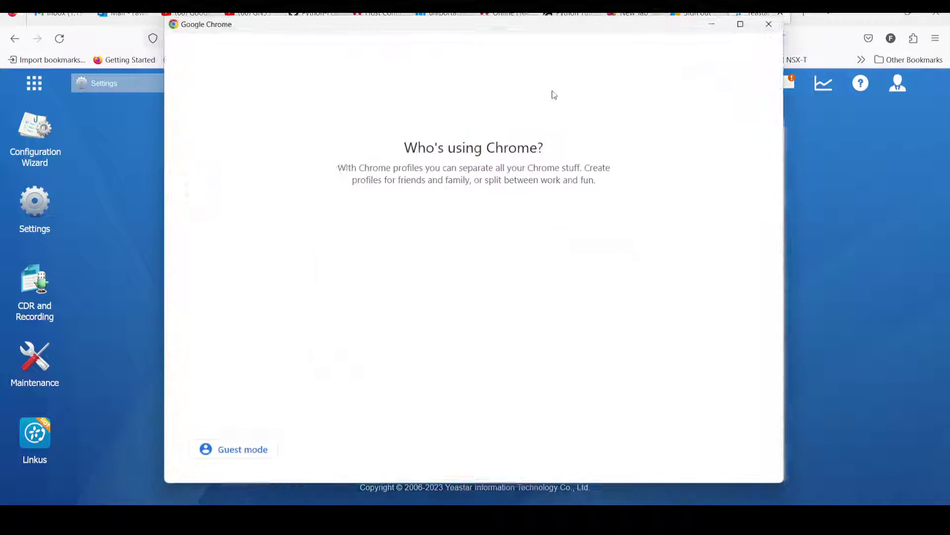
{"action": "left_click", "coordinate": [365, 307]}
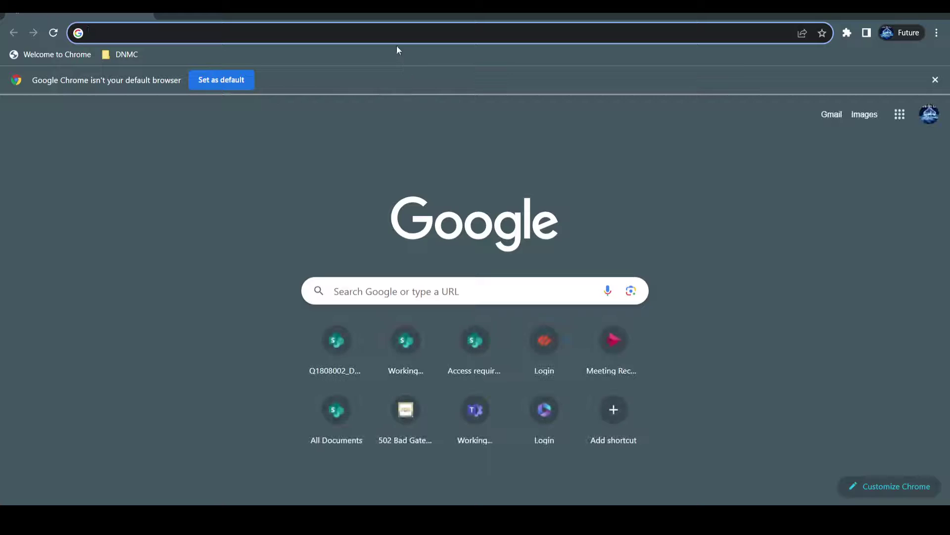
{"action": "left_click", "coordinate": [396, 33]}
{"action": "key", "text": "ctrl+v"}
{"action": "key", "text": "Return"}
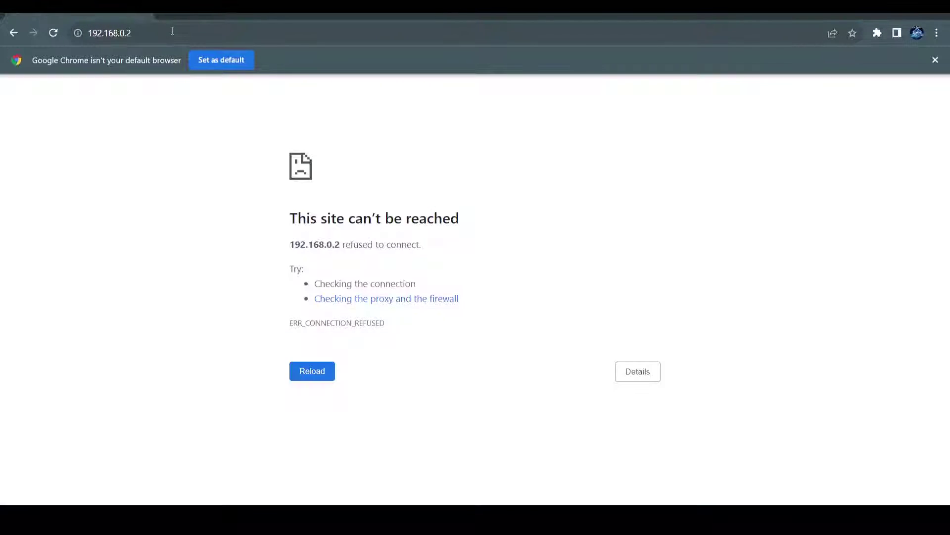
Append :8088 to the address and proceed past the untrusted certificate warning
{"action": "left_click", "coordinate": [172, 31]}
{"action": "key", "text": "Left"}
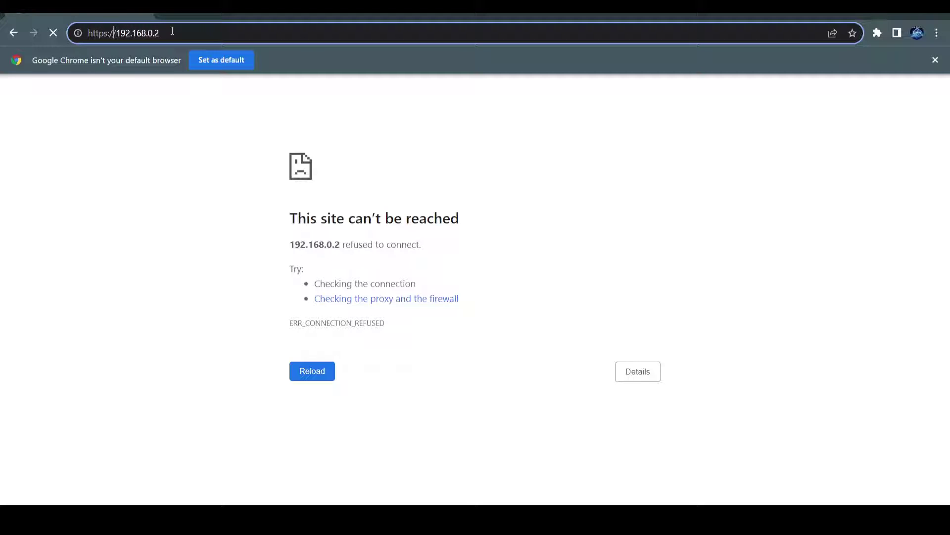
{"action": "key", "text": "Right"}
{"action": "key", "text": "Right"}
{"action": "key", "text": "Right"}
{"action": "key", "text": "Right"}
{"action": "key", "text": "Right"}
{"action": "key", "text": "Right"}
{"action": "type", "text": ":8088"}
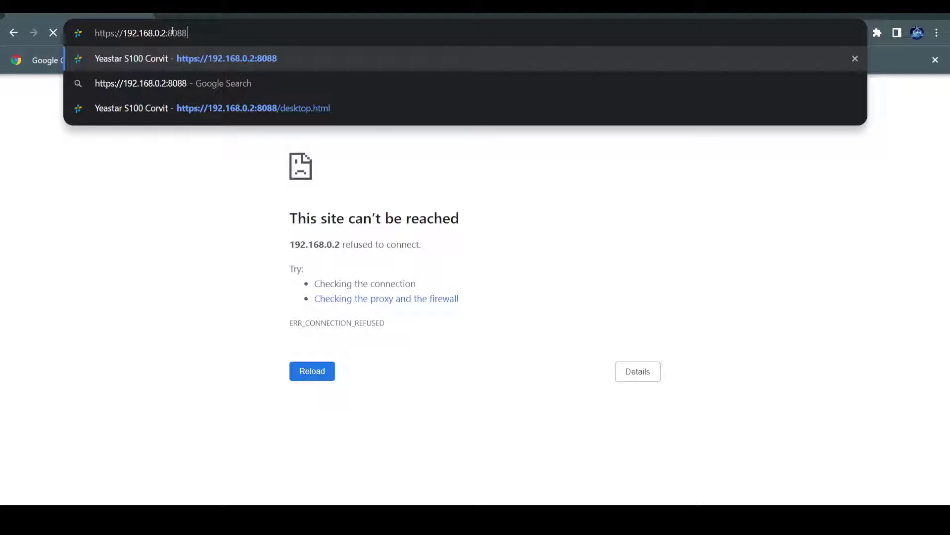
{"action": "key", "text": "Return"}
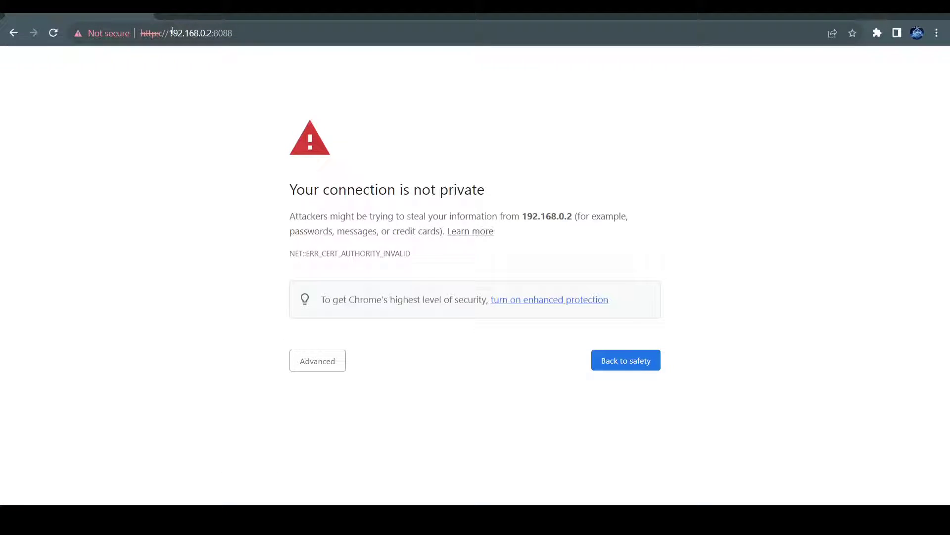
{"action": "left_click", "coordinate": [317, 361]}
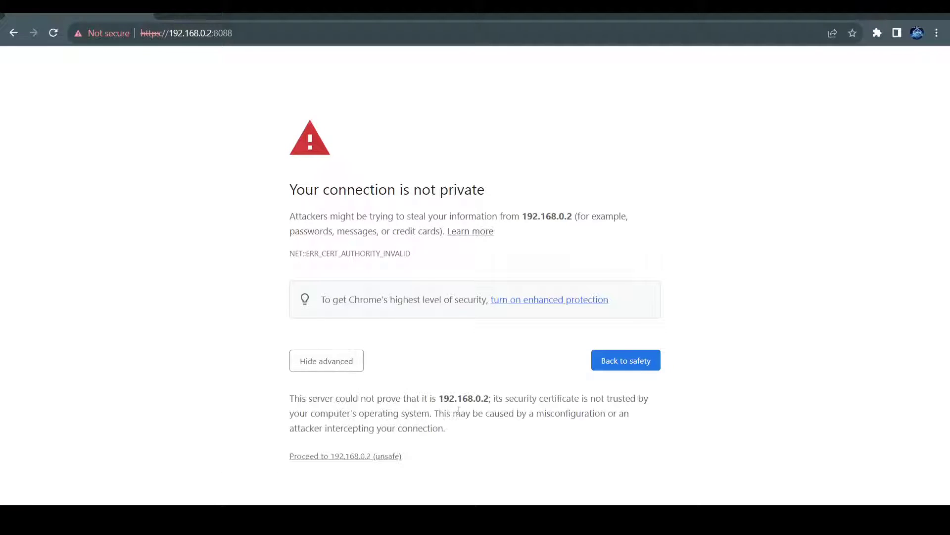
{"action": "left_click", "coordinate": [381, 457]}
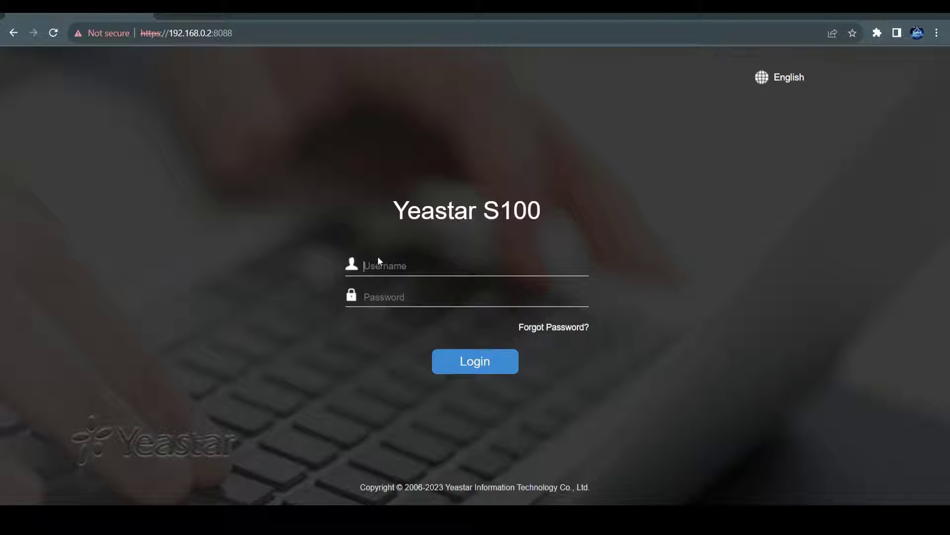
Log into the user portal as 101 with the extension's password, then open Me
{"action": "type", "text": "101"}
{"action": "left_click", "coordinate": [449, 298]}
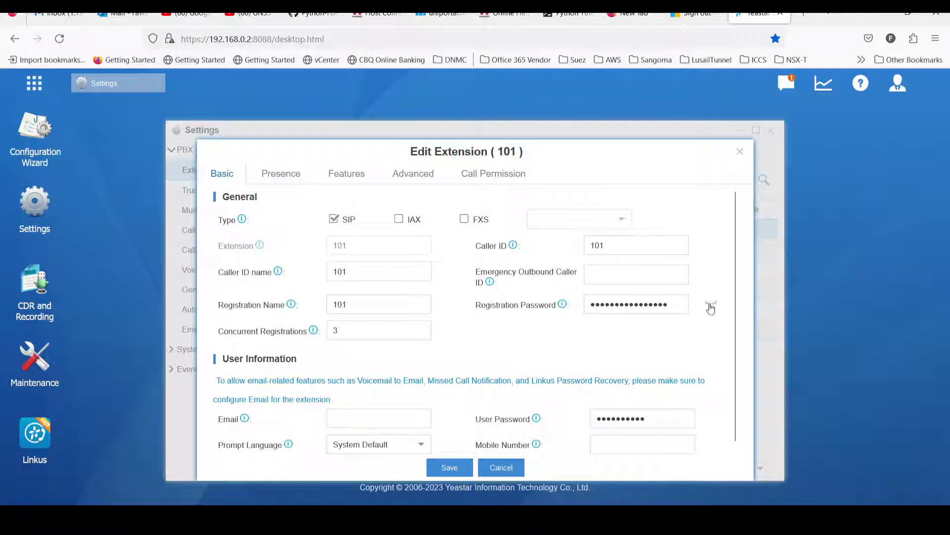
{"action": "left_click", "coordinate": [342, 465]}
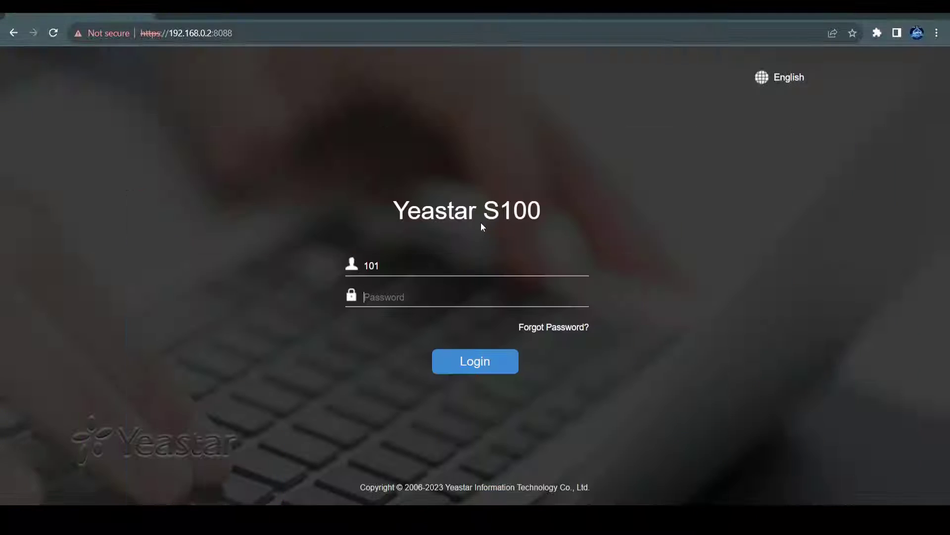
{"action": "key", "text": "ctrl+v"}
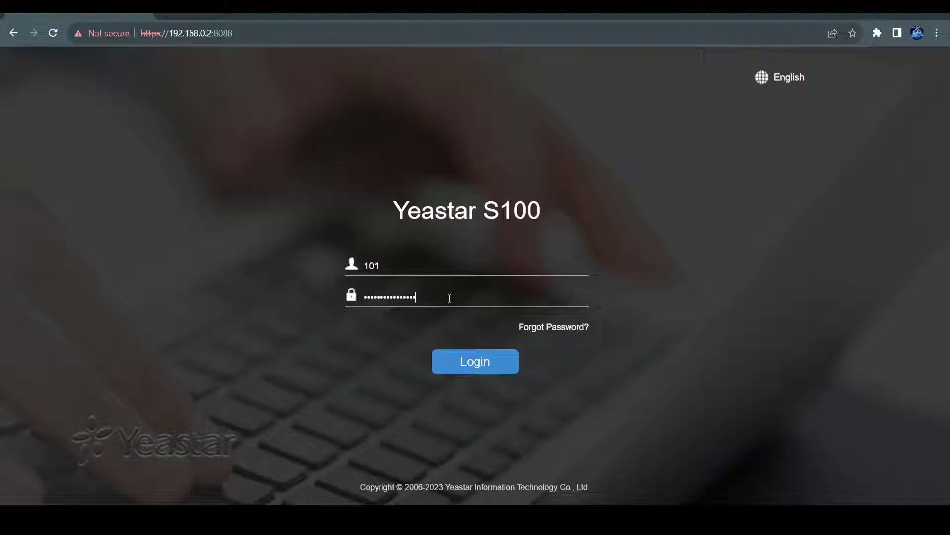
{"action": "left_click", "coordinate": [476, 360]}
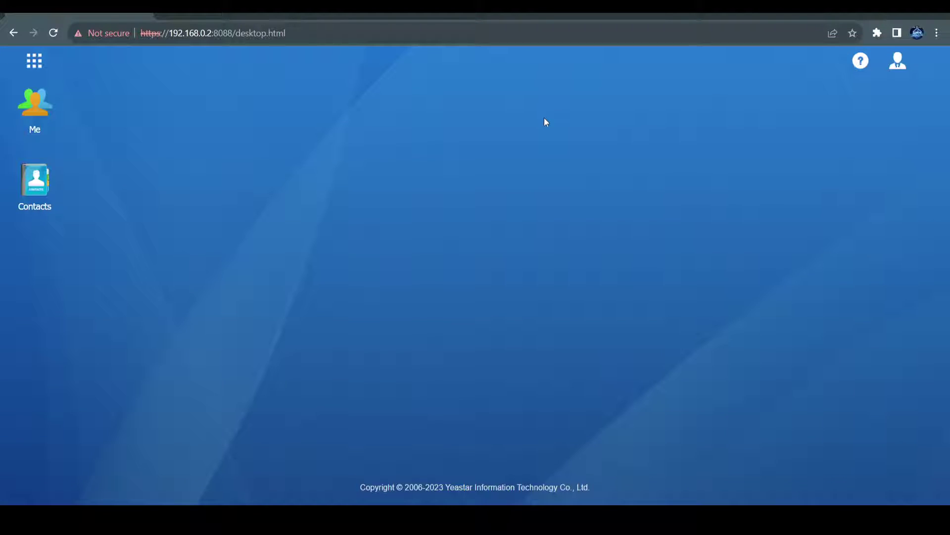
{"action": "left_click", "coordinate": [35, 106]}
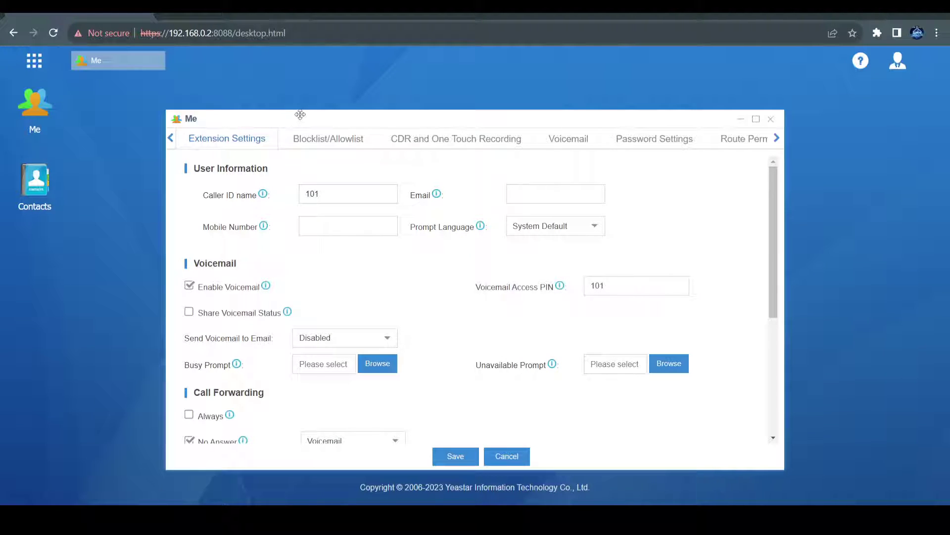
Check the portal's app launcher and close Me without saving
{"action": "left_click", "coordinate": [39, 65]}
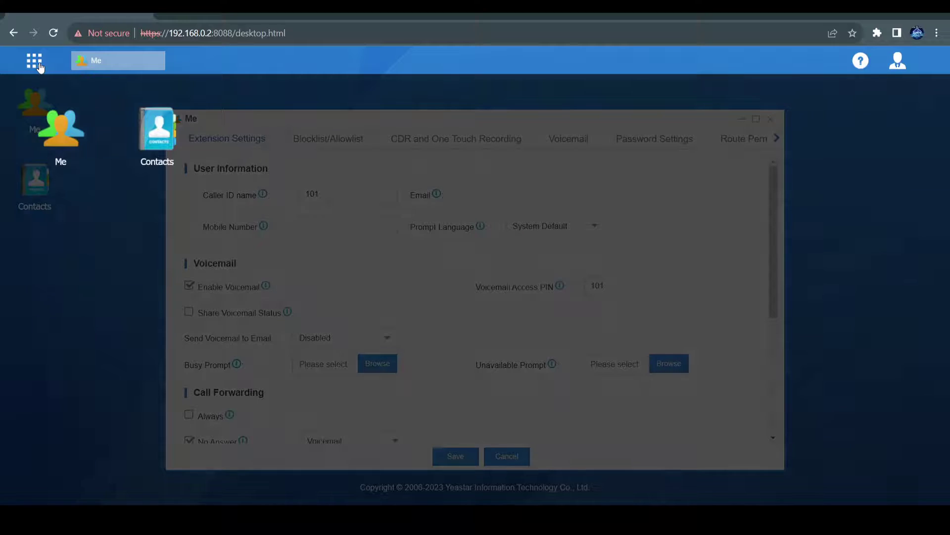
{"action": "left_click", "coordinate": [81, 221]}
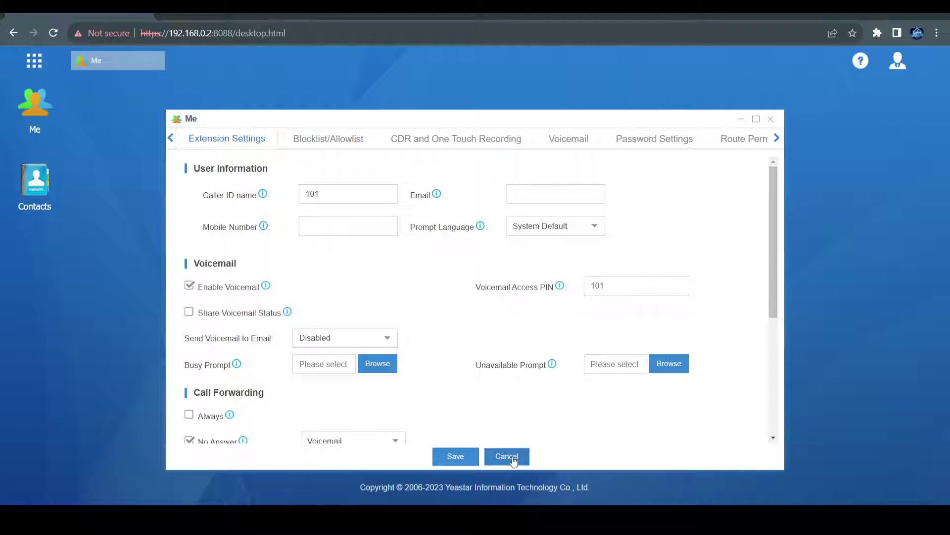
{"action": "left_click", "coordinate": [770, 119]}
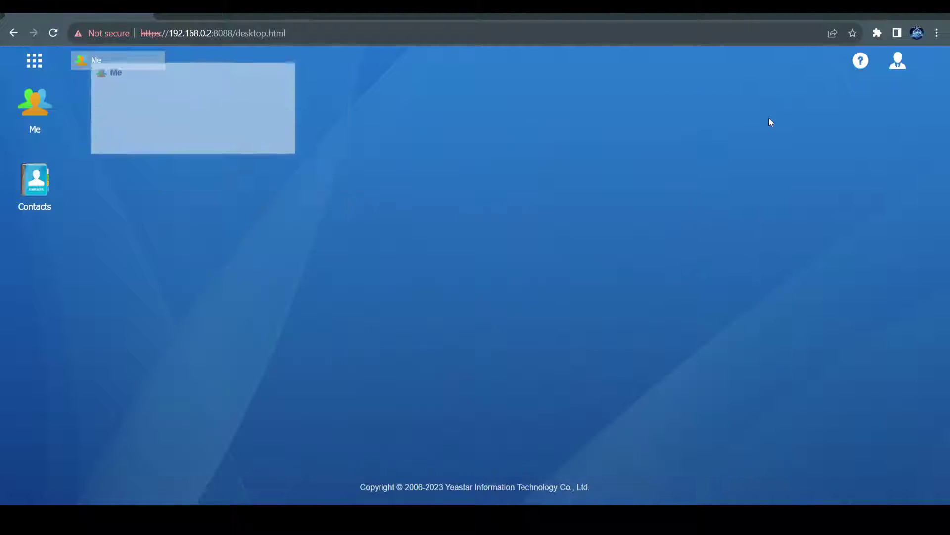
View the empty Personal Contacts, then reopen and close extension 101's Me settings
{"action": "left_click", "coordinate": [44, 197]}
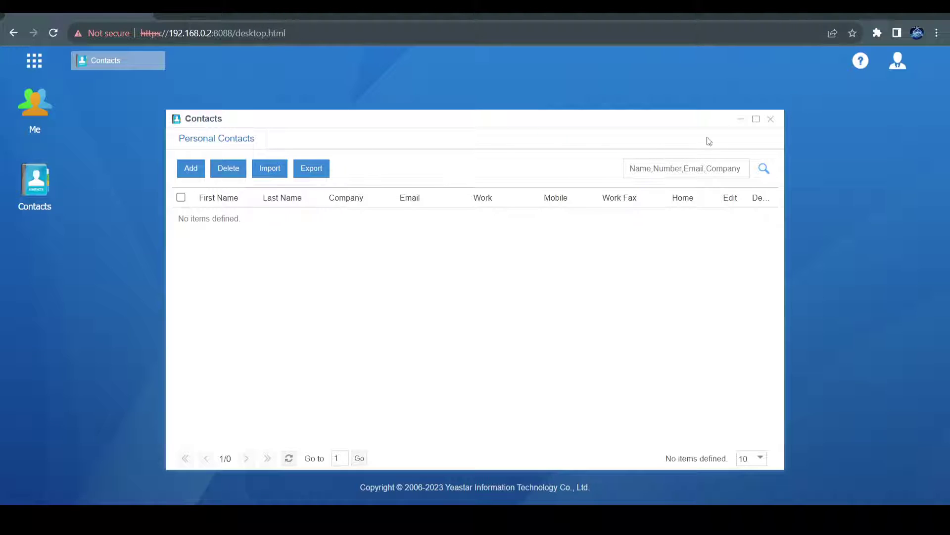
{"action": "left_click", "coordinate": [771, 119]}
{"action": "left_click", "coordinate": [37, 63]}
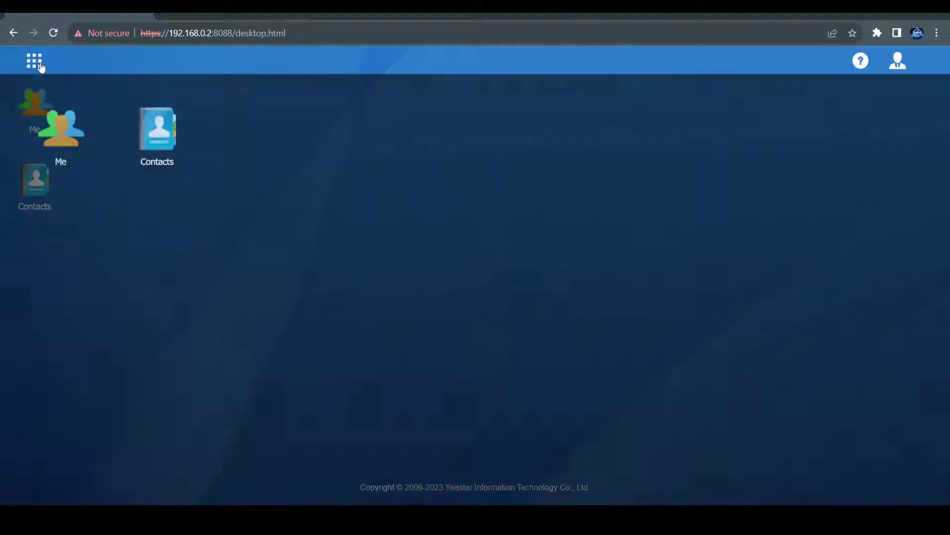
{"action": "left_click", "coordinate": [75, 142]}
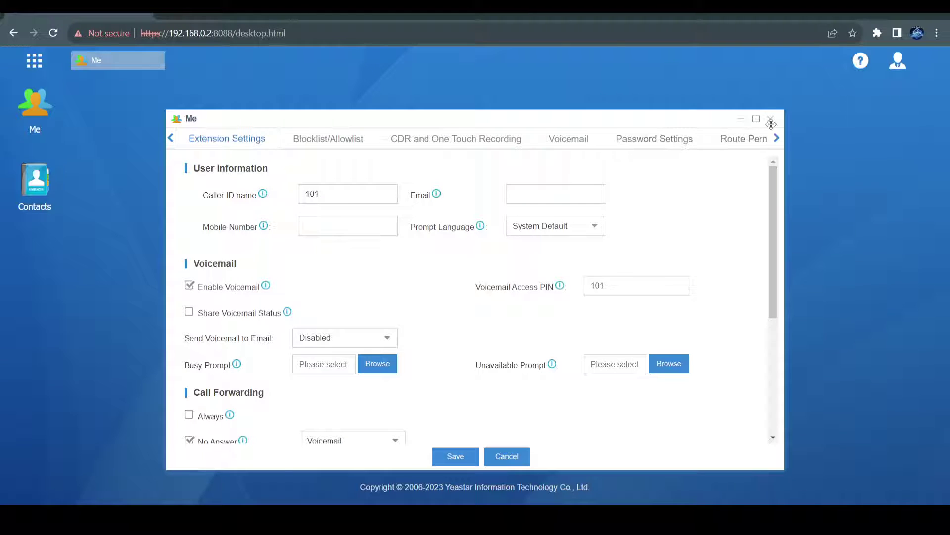
{"action": "left_click", "coordinate": [771, 119]}
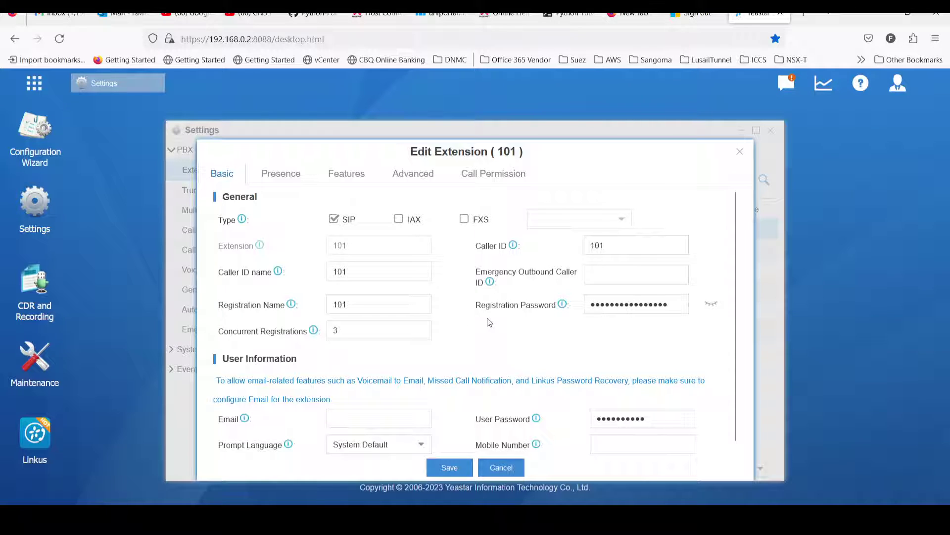
Launch LetsView from the Windows search for phone mirroring
{"action": "key", "text": "super"}
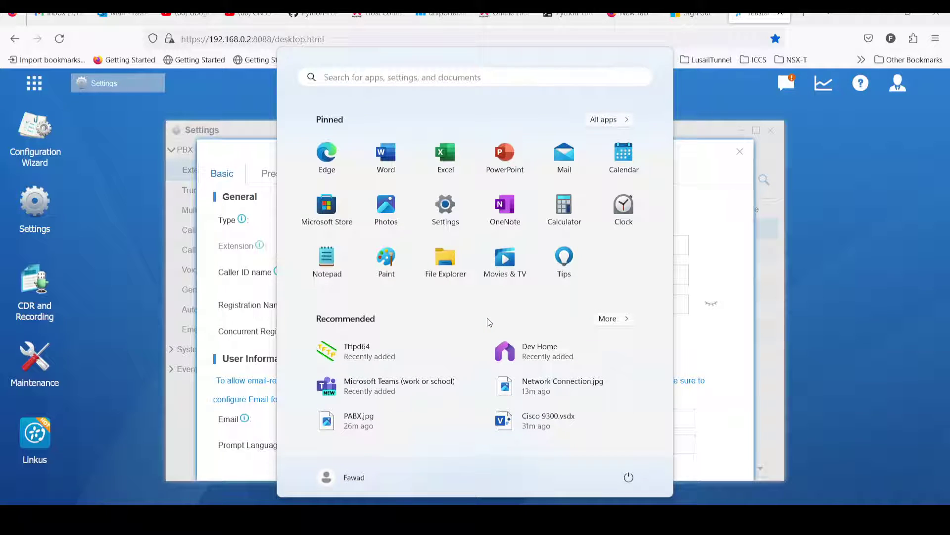
{"action": "type", "text": "lets"}
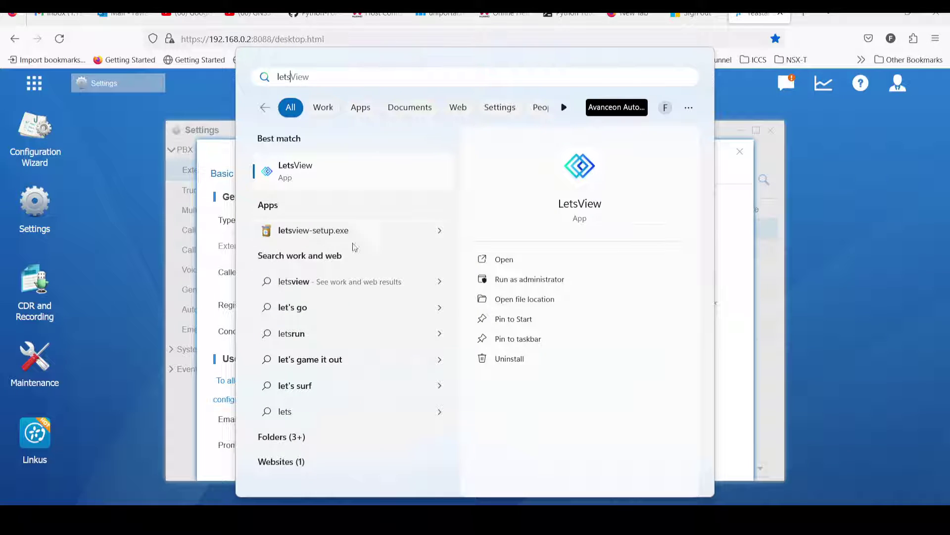
{"action": "left_click", "coordinate": [306, 171]}
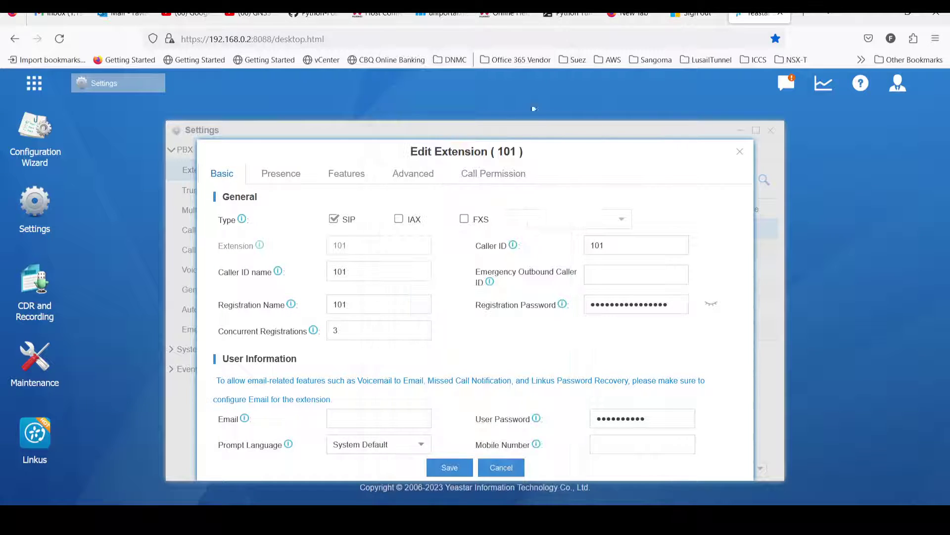
Close LetsView, cancel the extension 101 editor, and close the Settings window
{"action": "left_click", "coordinate": [554, 64]}
{"action": "left_click", "coordinate": [502, 469]}
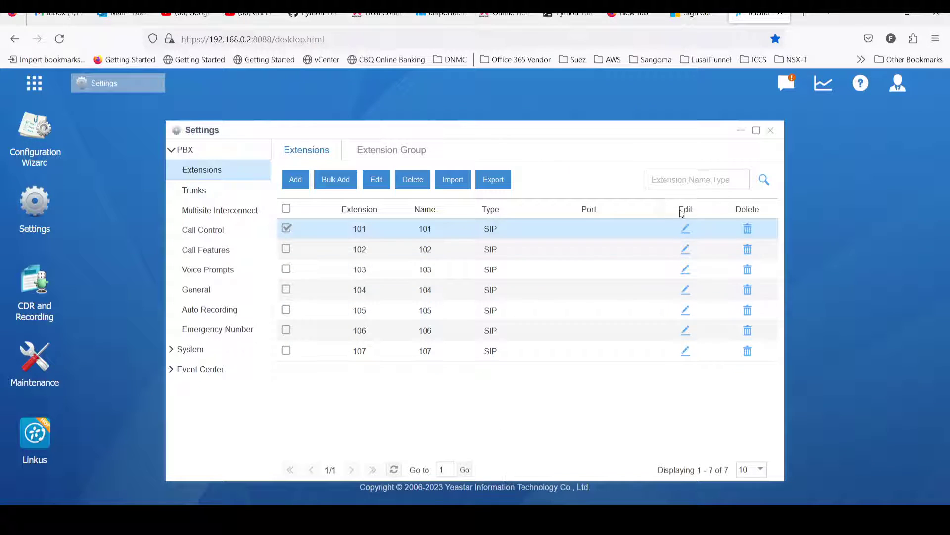
{"action": "left_click", "coordinate": [769, 132]}
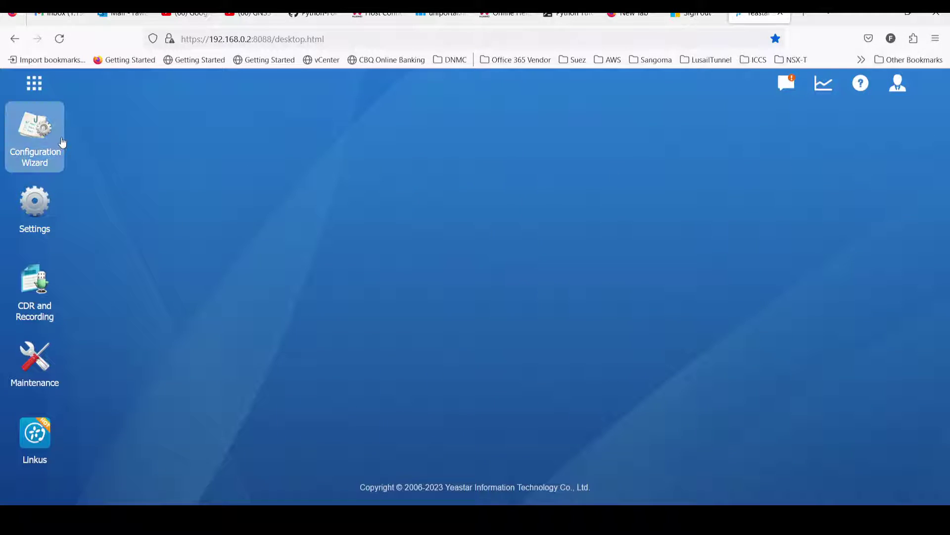